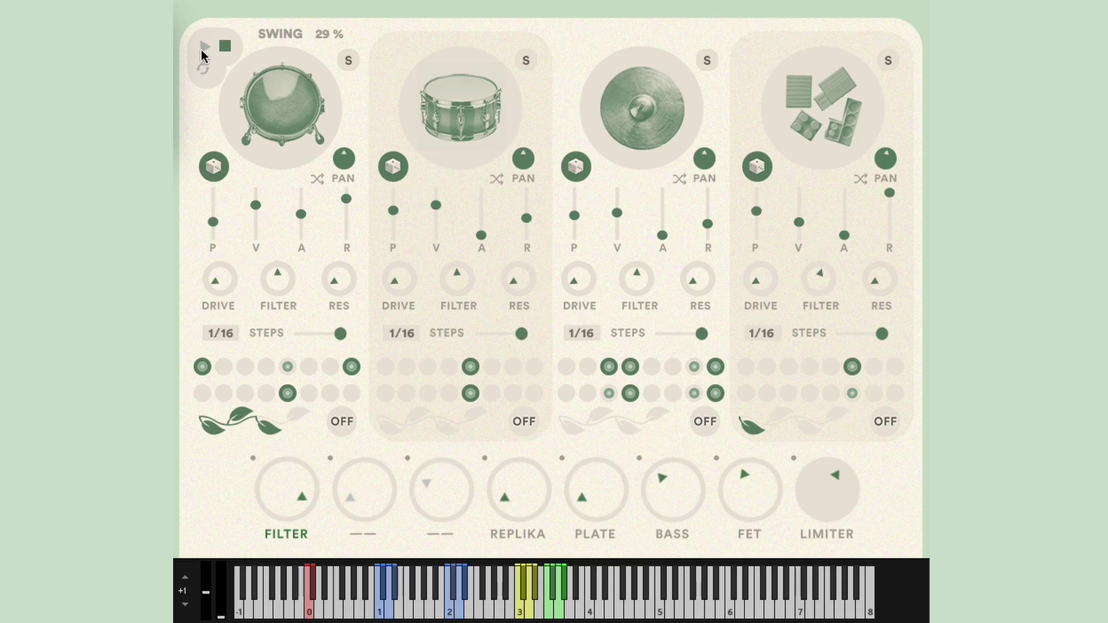
# Audition the drum pattern, then create a MIDI region at bar 12 holding a C0 note.
pyautogui.click(204, 51)
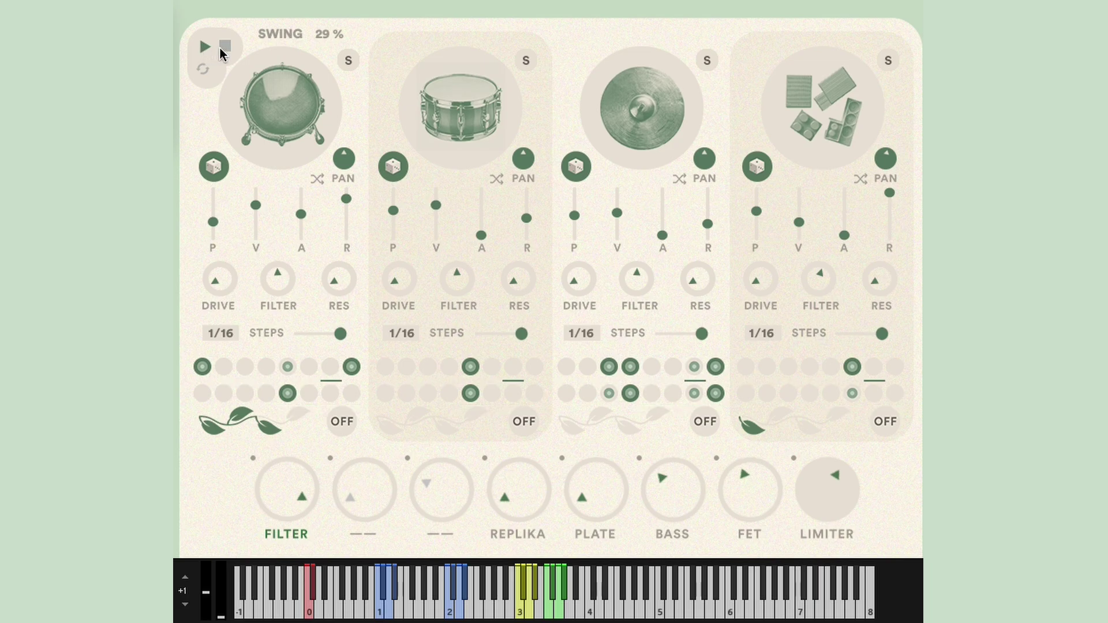
pyautogui.click(225, 48)
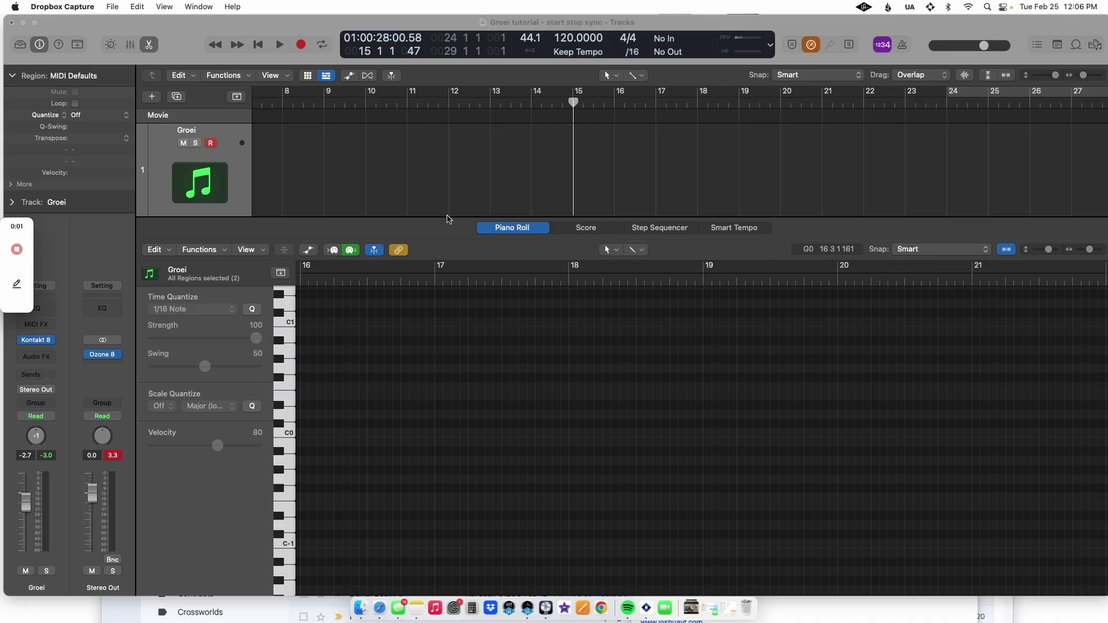
pyautogui.rightClick(455, 184)
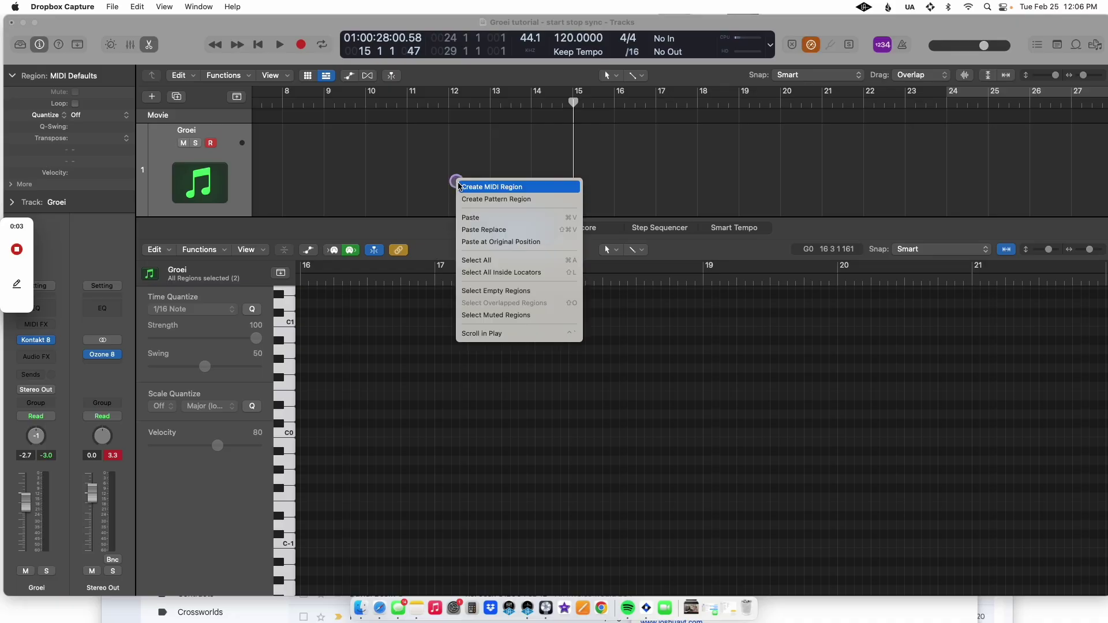
pyautogui.click(462, 185)
pyautogui.scroll(-10, 318, 452)
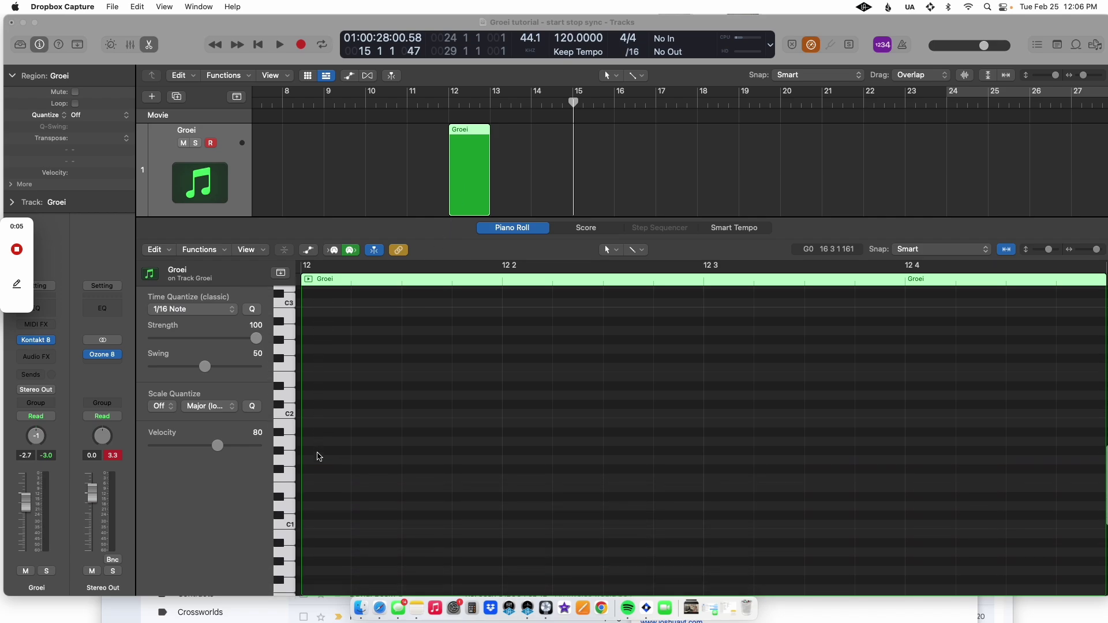
pyautogui.scroll(-3, 317, 455)
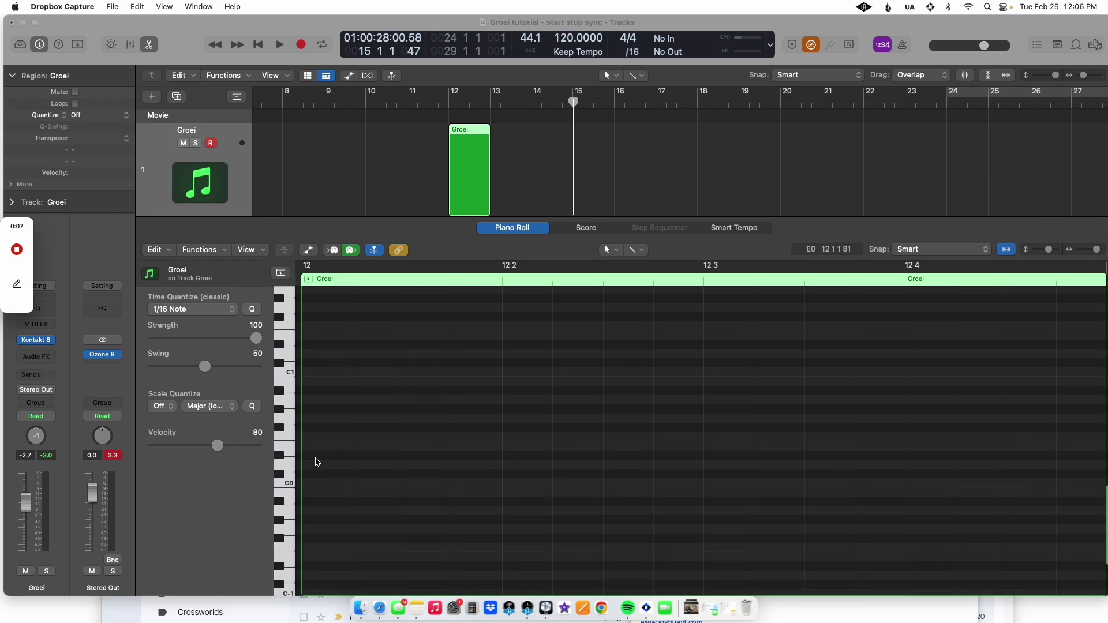
pyautogui.click(315, 474)
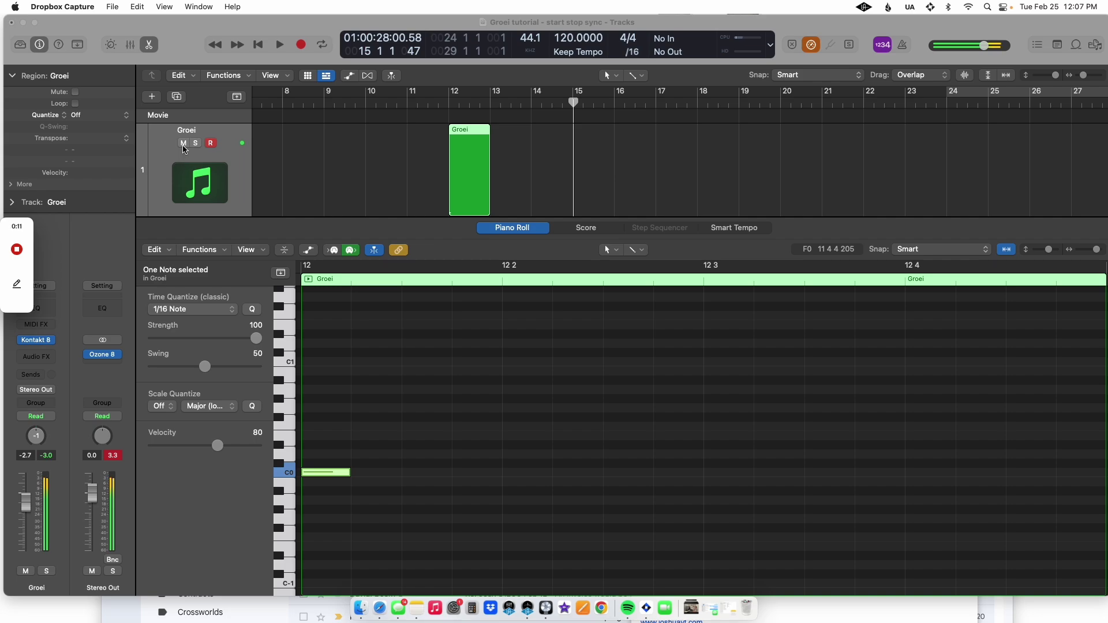
# Mute Groei and add a second MIDI region at bar 17 with a C#0 note.
pyautogui.click(183, 143)
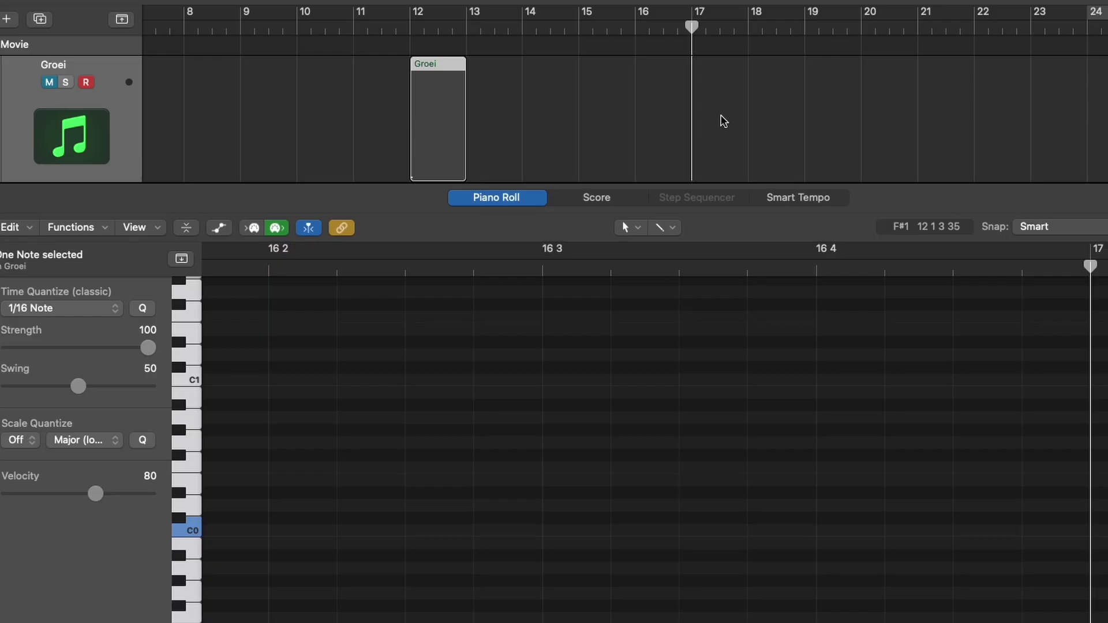
pyautogui.click(723, 120)
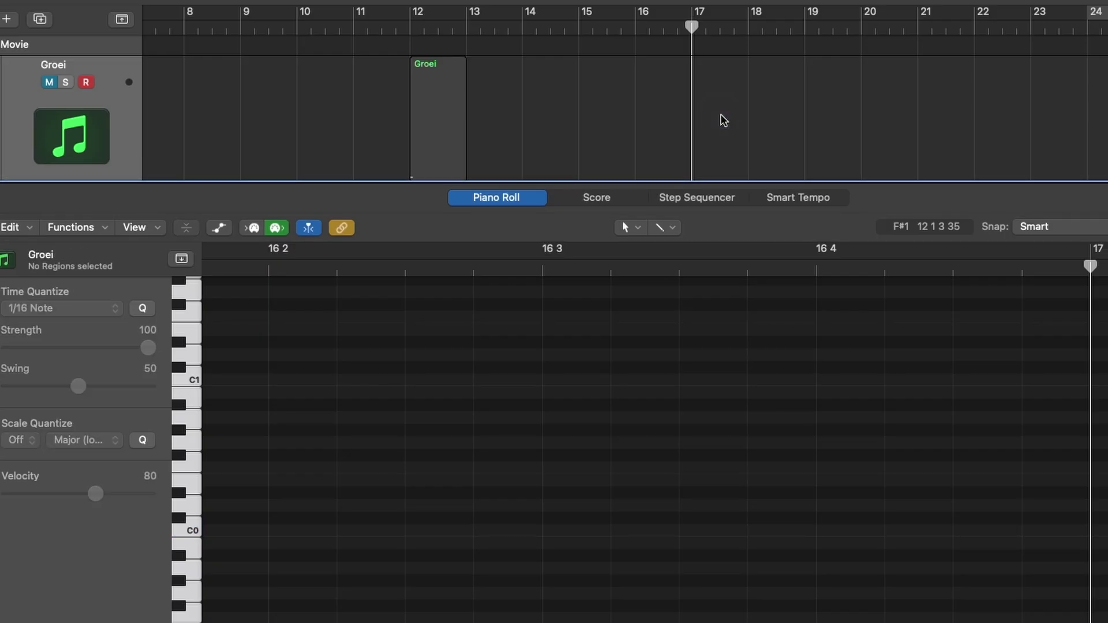
pyautogui.rightClick(724, 121)
pyautogui.click(726, 123)
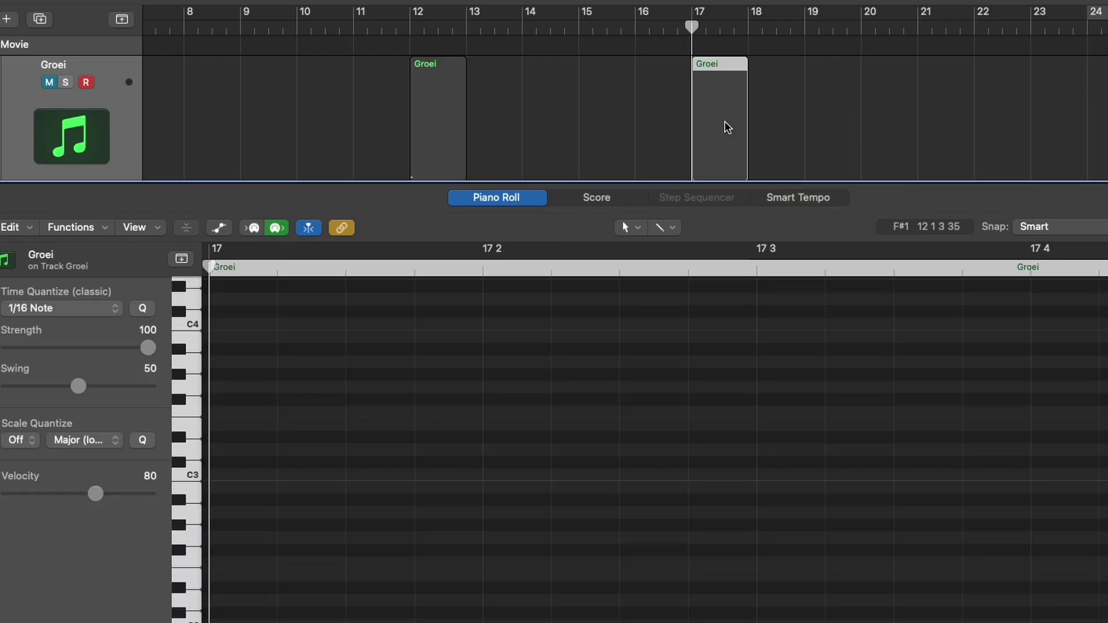
pyautogui.scroll(-10, 254, 521)
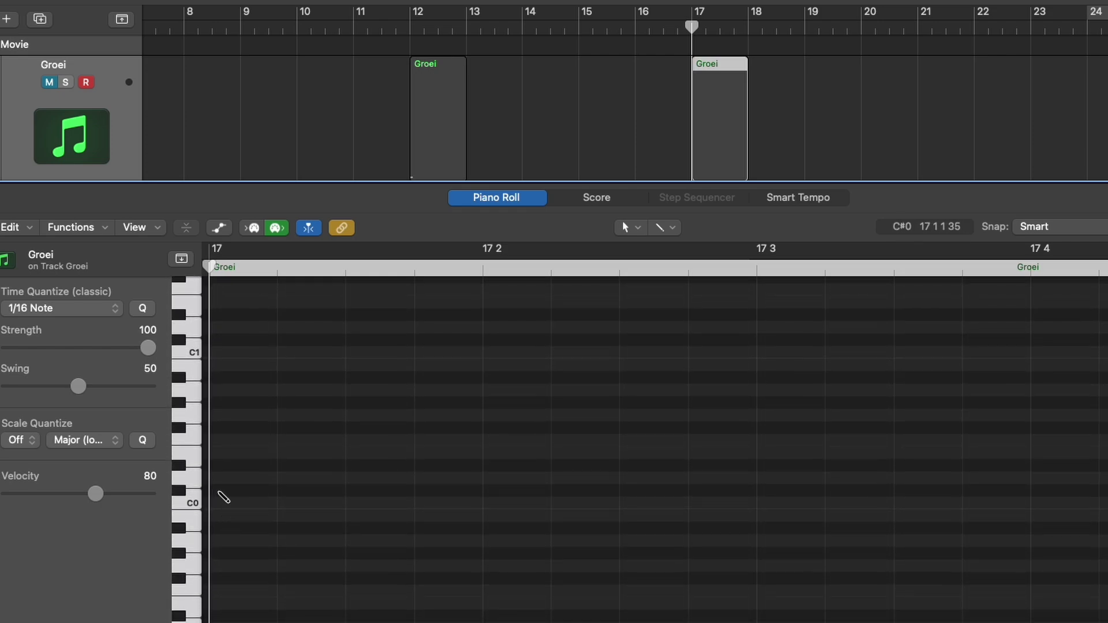
pyautogui.click(223, 491)
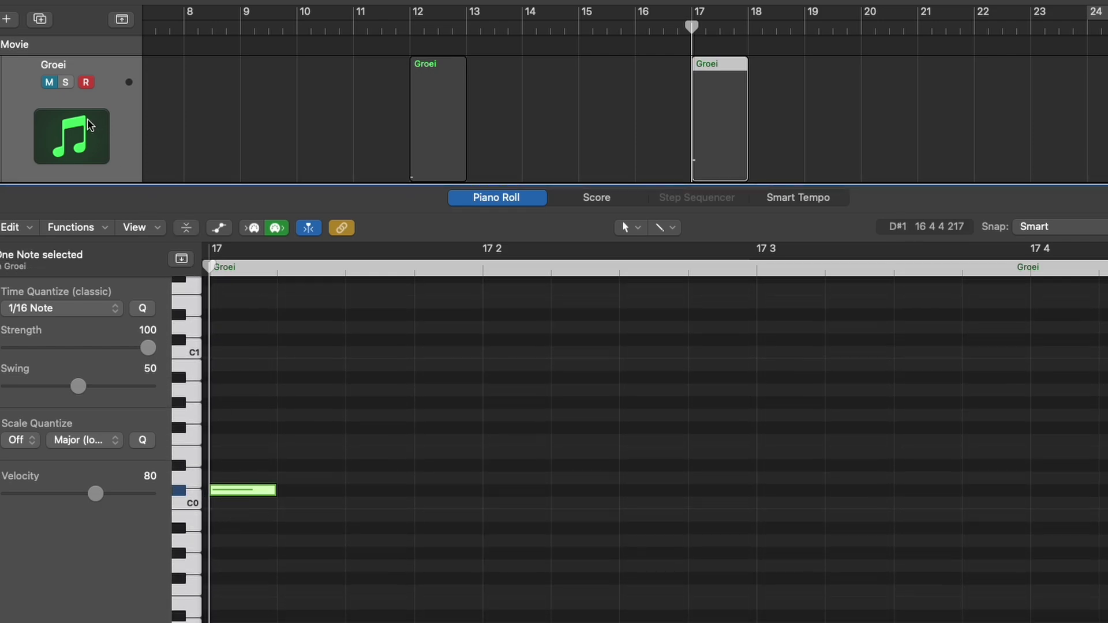
# Unmute Groei, hide the note editor, and play the project from bar 12.
pyautogui.click(49, 82)
pyautogui.click(348, 30)
pyautogui.press('e')
pyautogui.press('space')
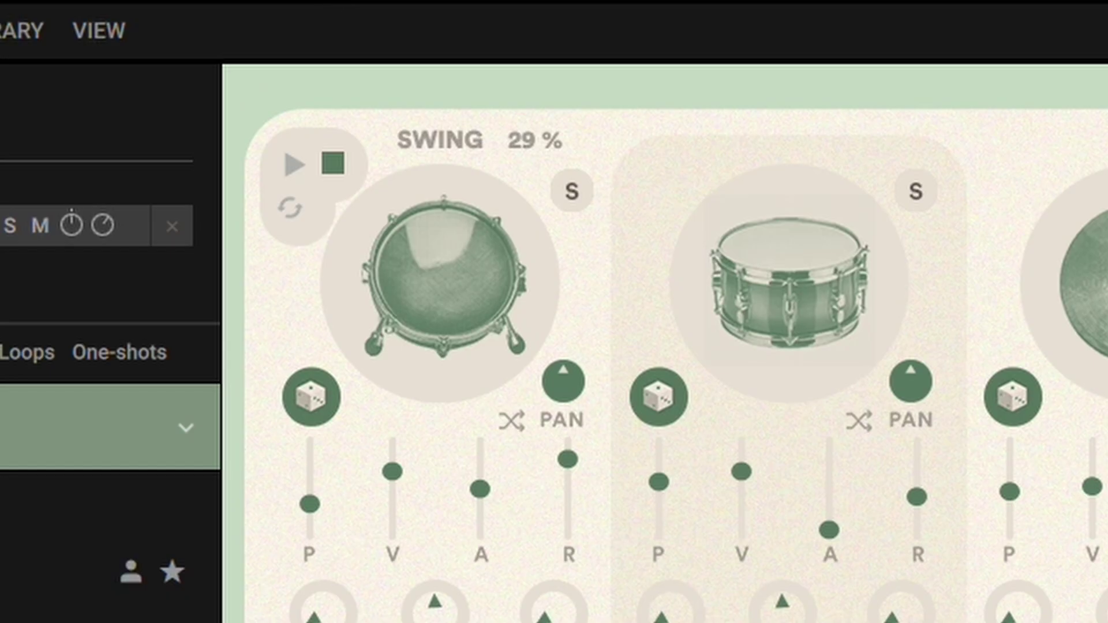
# Enable Groei's host sync so its sequencer follows Logic's transport, and test it with playback.
pyautogui.click(293, 208)
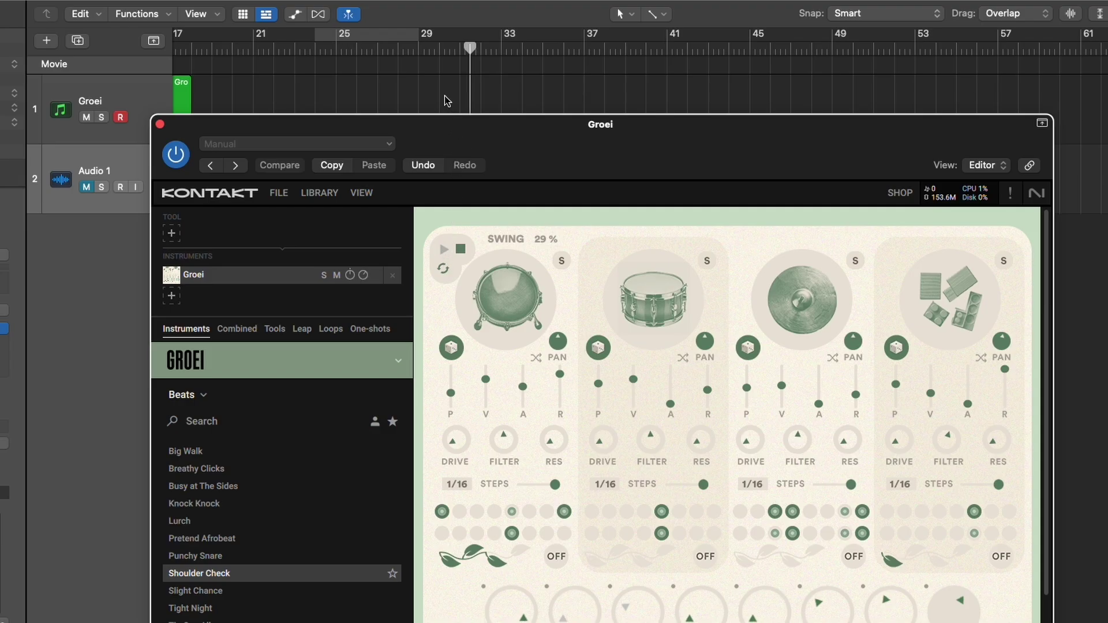
pyautogui.press('space')
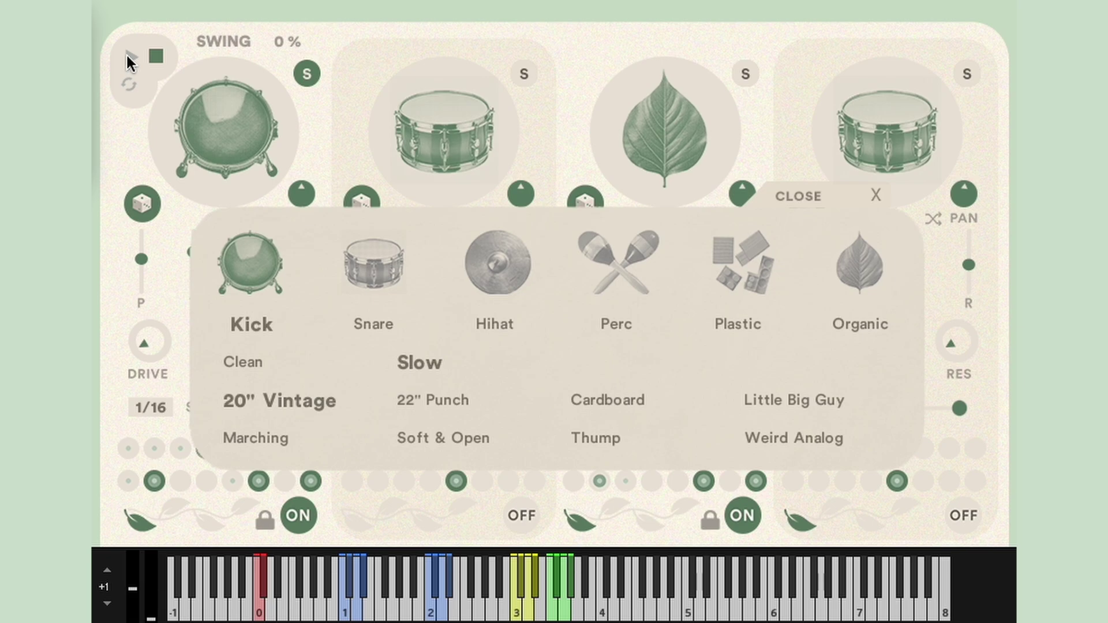
# Start Groei and audition Clean kicks: Marching, 22" Punch, Soft & Open, Cardboard, Thump.
pyautogui.click(128, 56)
pyautogui.click(236, 364)
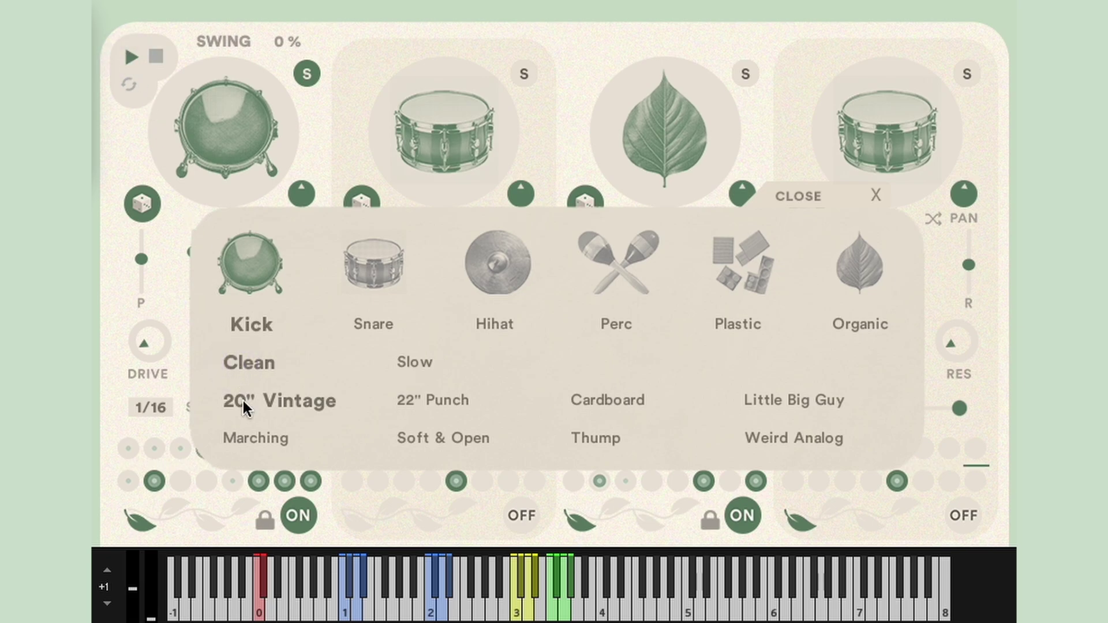
pyautogui.click(251, 436)
pyautogui.click(452, 407)
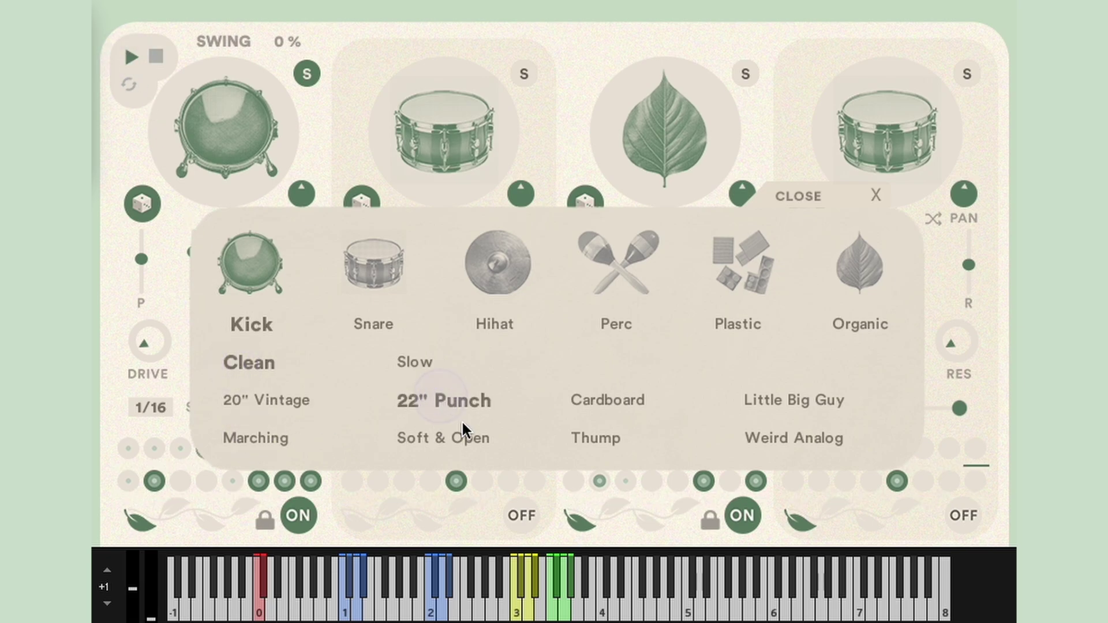
pyautogui.click(469, 434)
pyautogui.click(601, 400)
pyautogui.click(611, 435)
# Audition snares on lane 1: Clack, Sneezy, Small Tight, Supra Punch, Long Whomp, Shell Top, Vintage Ring.
pyautogui.click(360, 292)
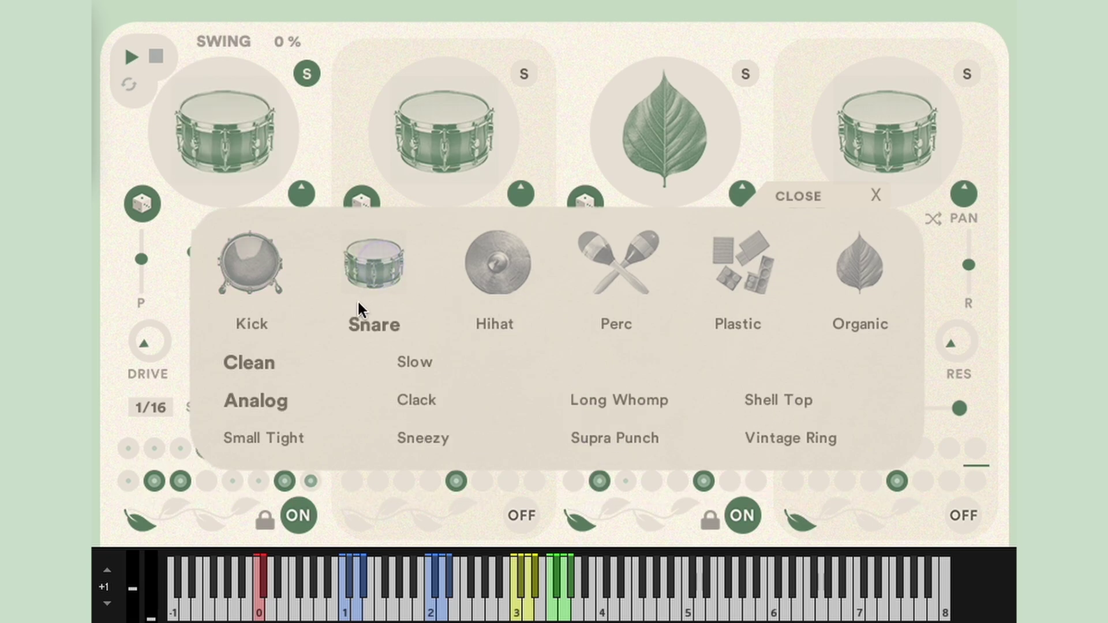
pyautogui.click(405, 400)
pyautogui.click(425, 438)
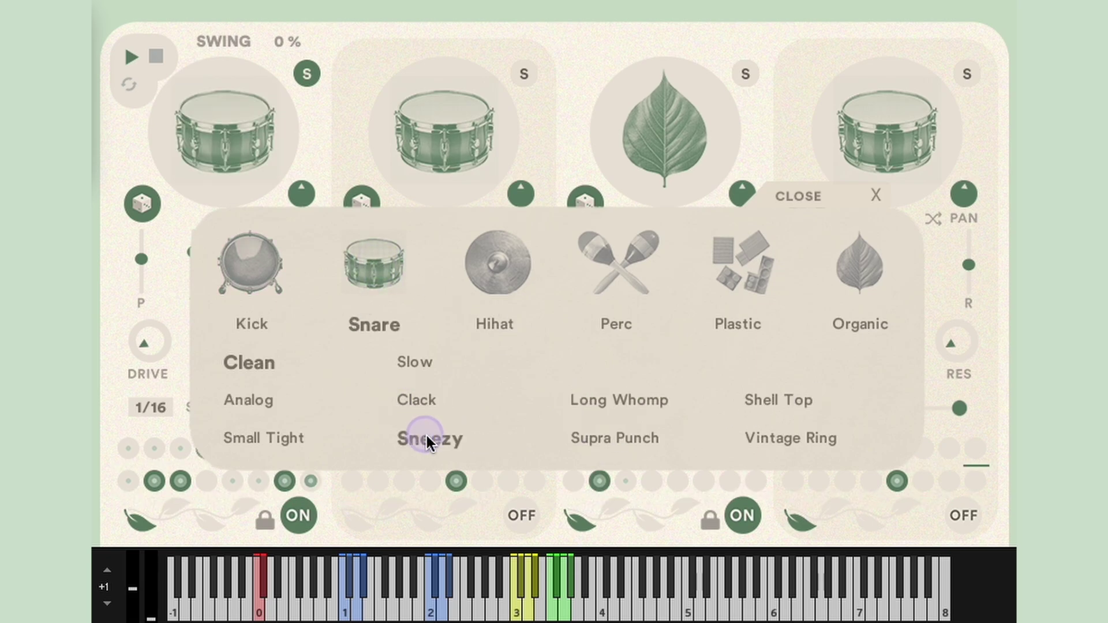
pyautogui.click(285, 436)
pyautogui.click(591, 437)
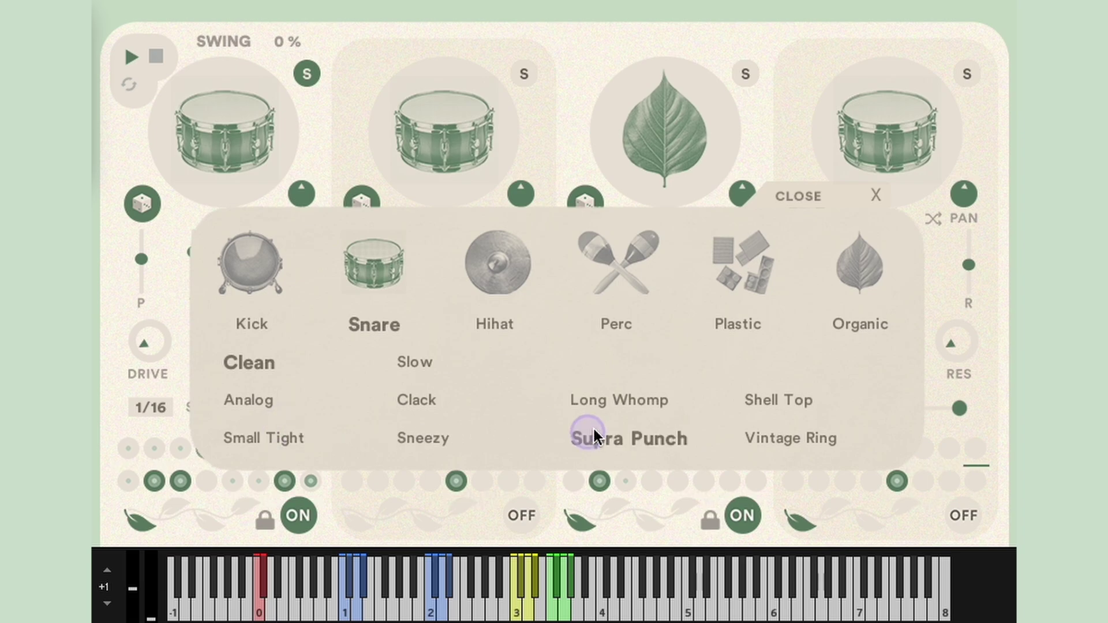
pyautogui.click(613, 400)
pyautogui.click(768, 399)
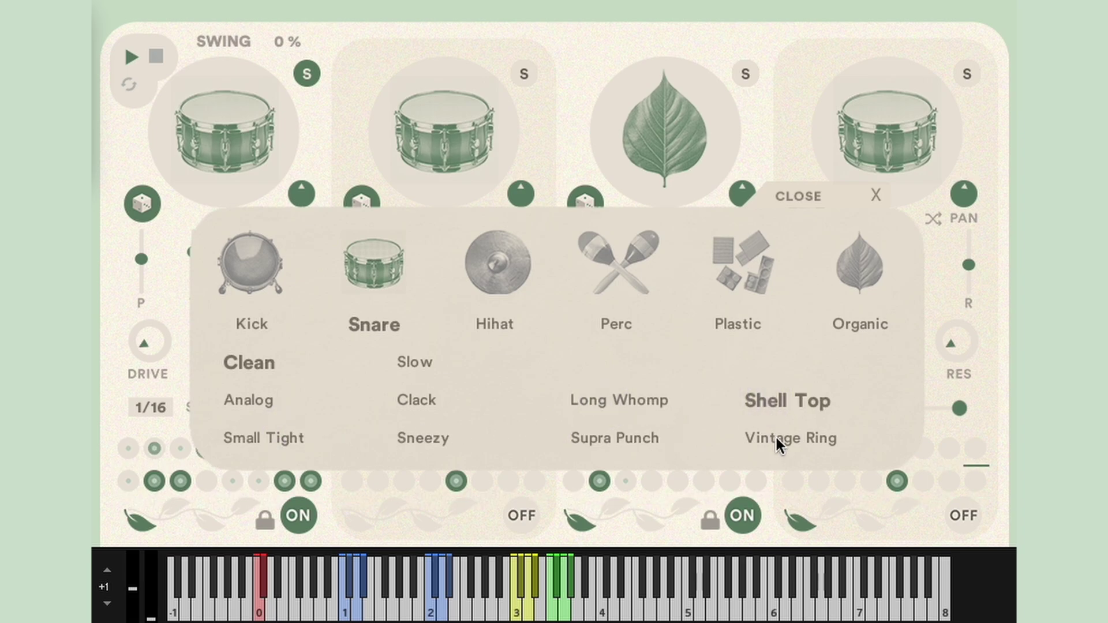
pyautogui.click(774, 437)
# Audition hihats: Analog Glitch, Shoulder Pssh, Dry Tick, Tight Splash, Trash, Shells On Top.
pyautogui.click(498, 272)
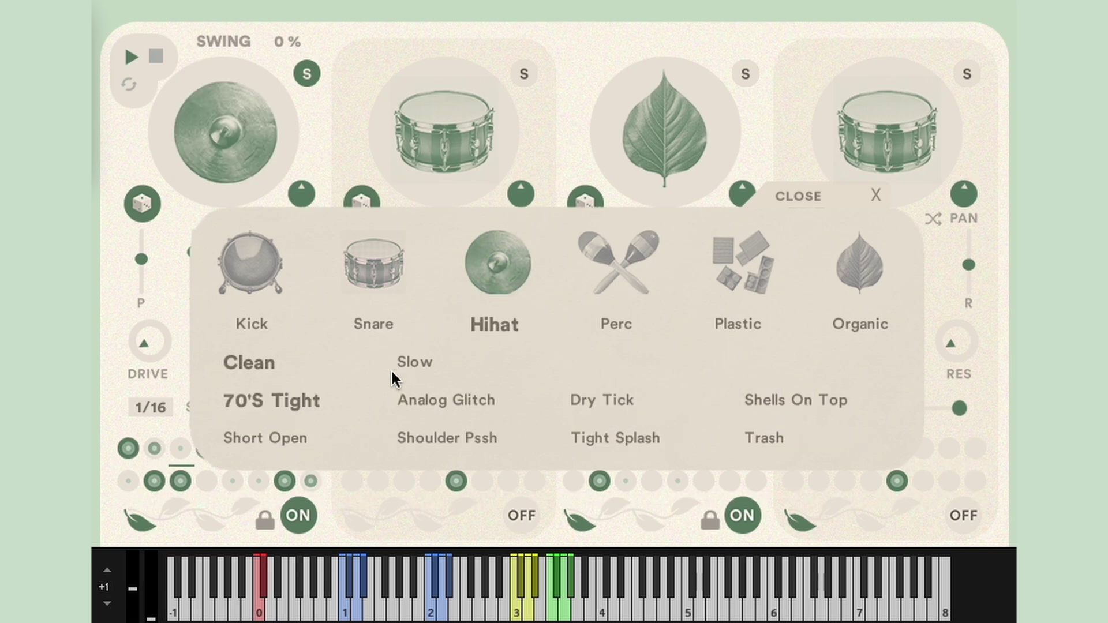
pyautogui.click(421, 399)
pyautogui.click(442, 429)
pyautogui.click(597, 399)
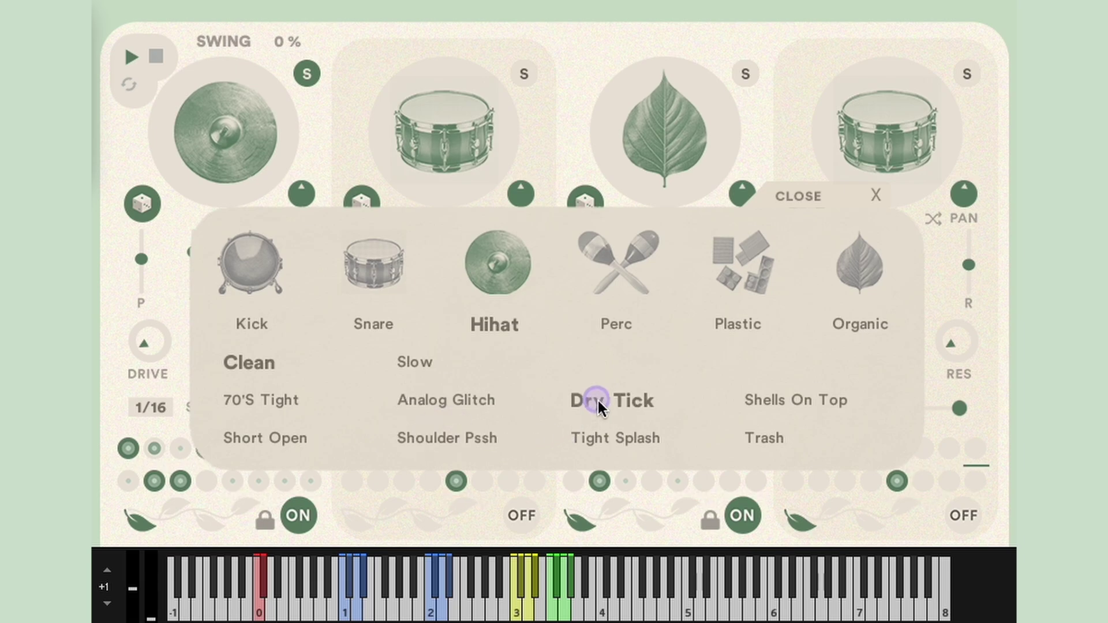
pyautogui.click(613, 434)
pyautogui.click(770, 434)
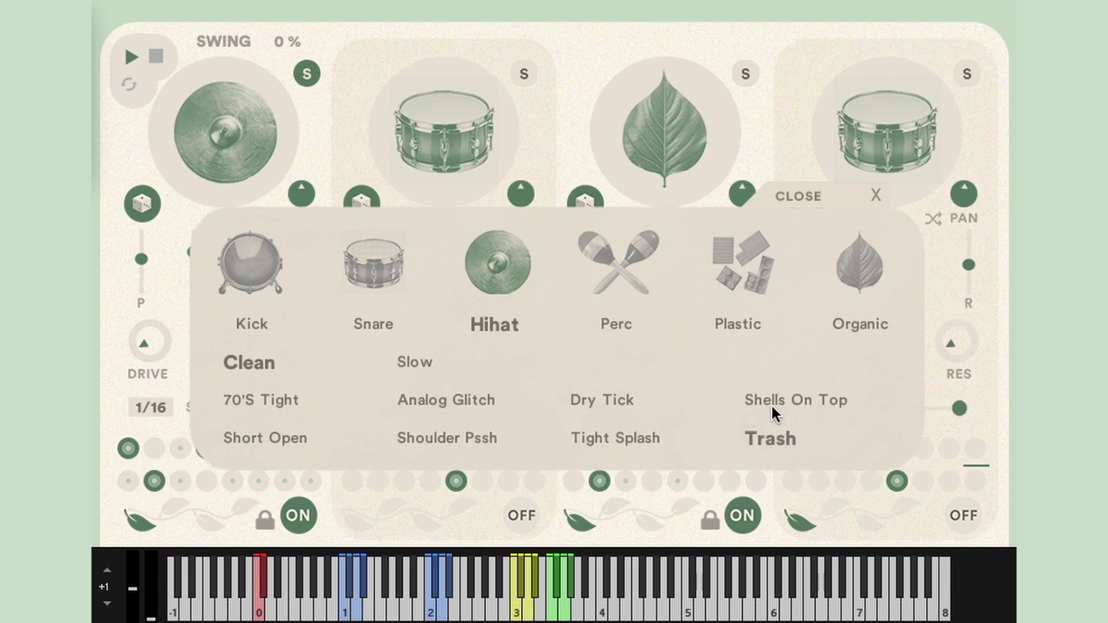
pyautogui.click(770, 399)
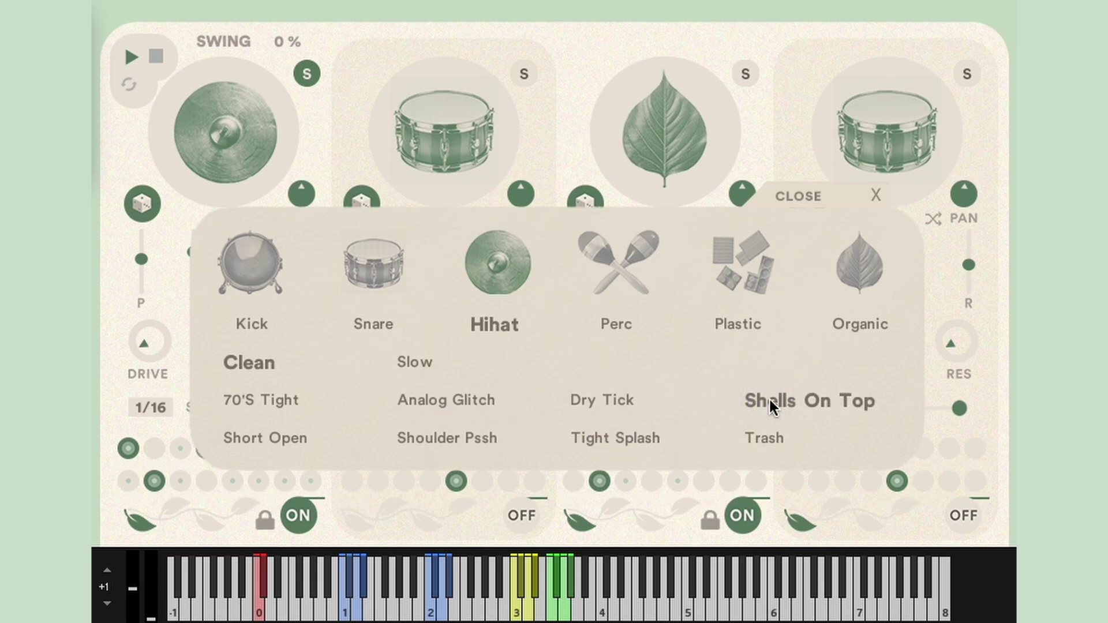
# Audition percussion: Calf Conga, Shells, Talking Drum, Clave, Klang, Wood Shaker.
pyautogui.click(600, 267)
pyautogui.click(442, 394)
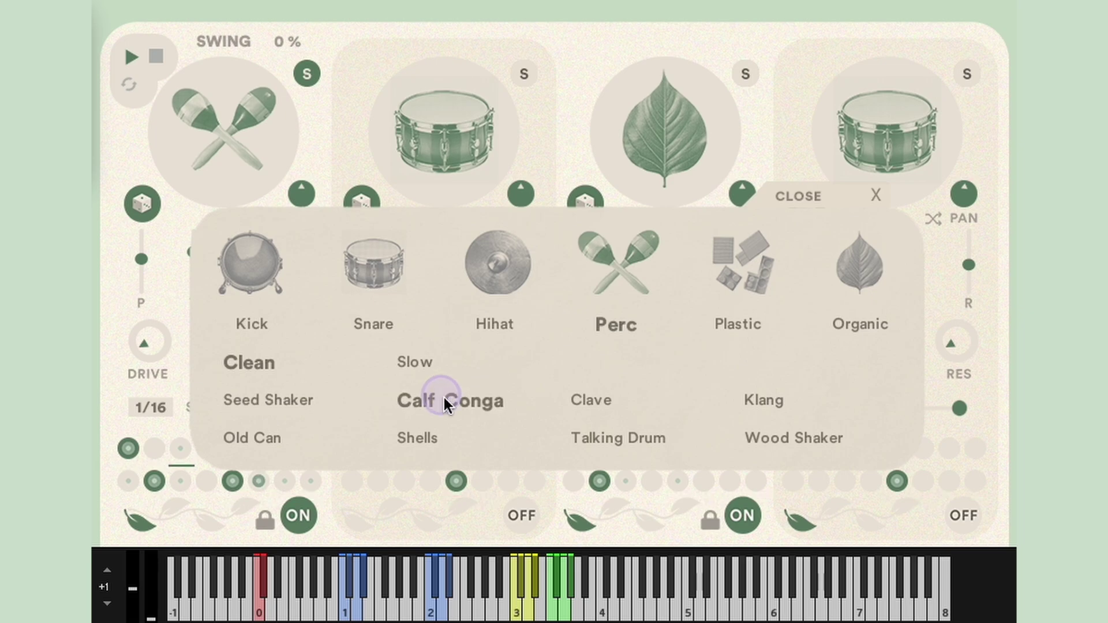
pyautogui.click(424, 438)
pyautogui.click(620, 434)
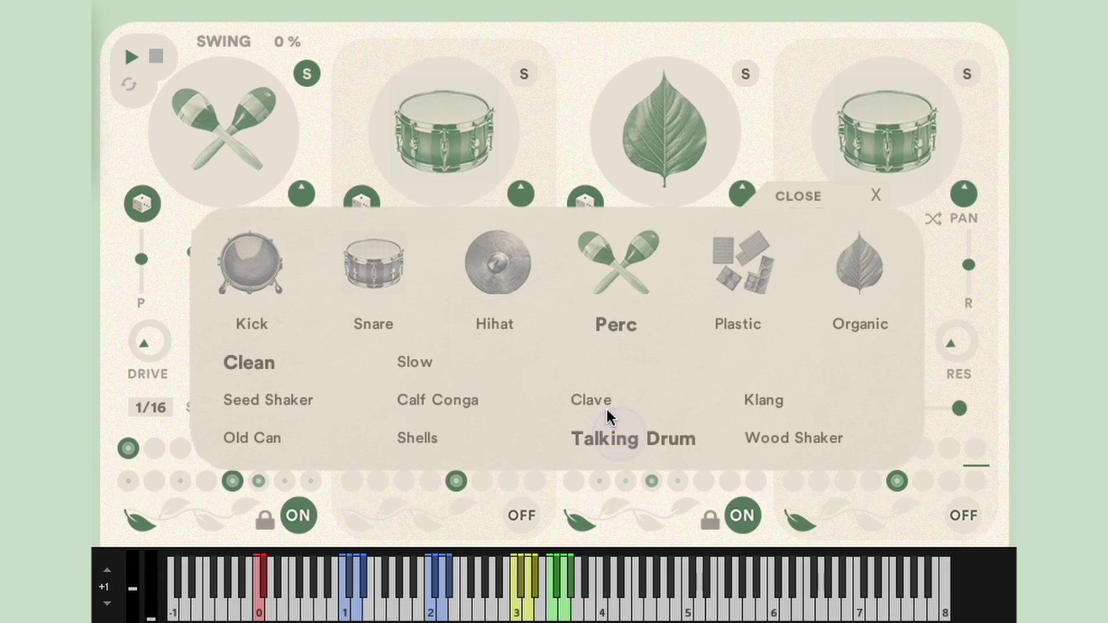
pyautogui.click(595, 394)
pyautogui.click(759, 398)
pyautogui.click(777, 431)
# Audition Plastic sounds: Lid Close, Container, Yogurt Lid, Lego Pile, Tupperware.
pyautogui.click(722, 258)
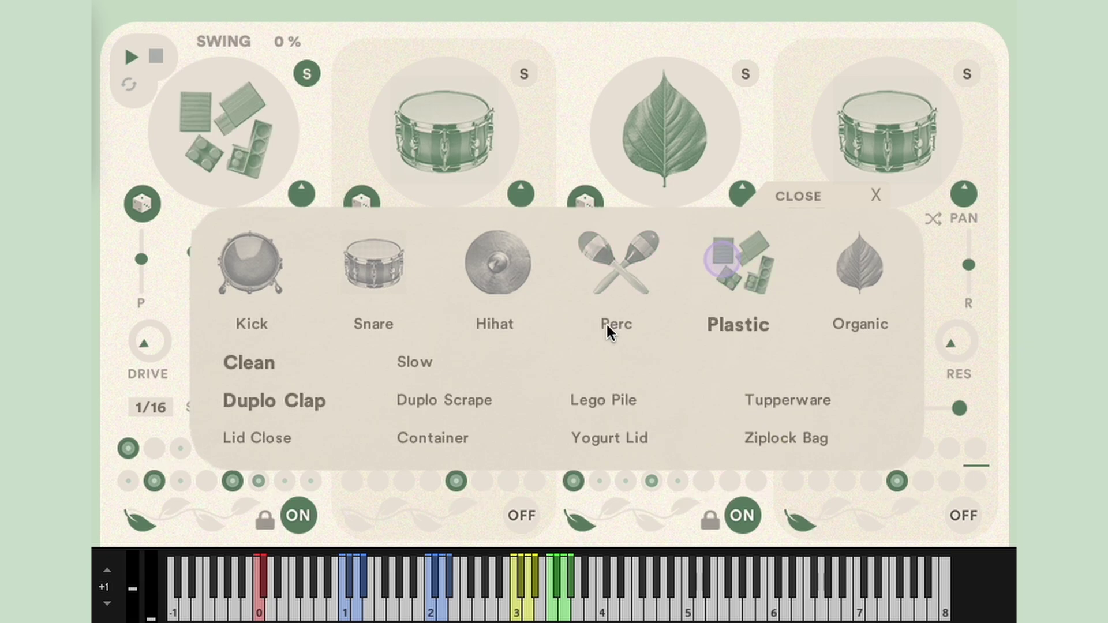
pyautogui.click(274, 434)
pyautogui.click(456, 438)
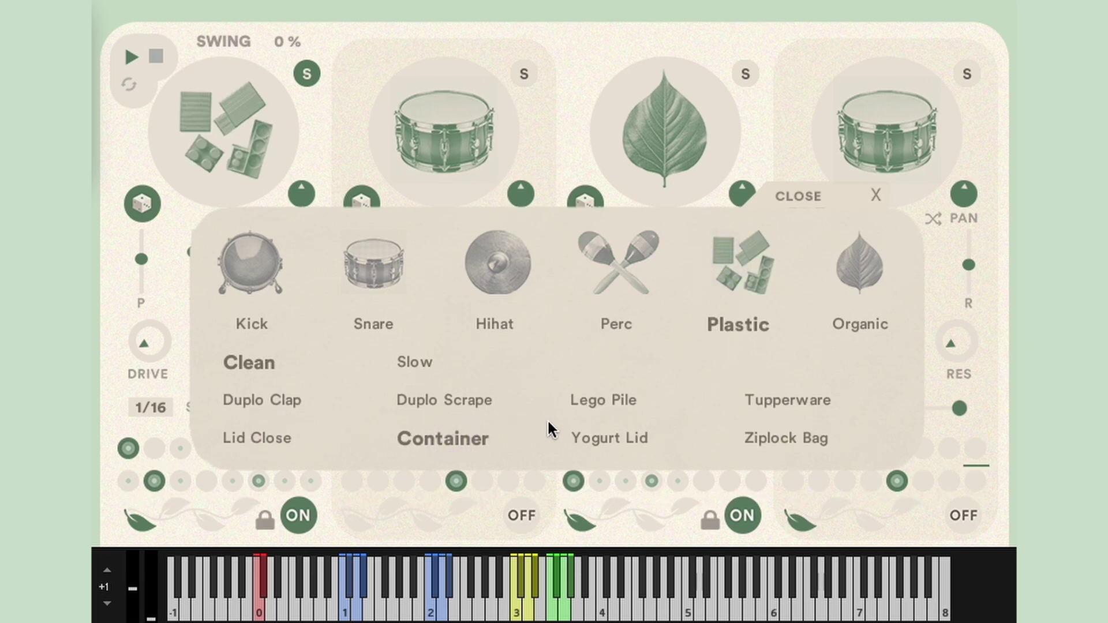
pyautogui.click(600, 437)
pyautogui.click(605, 399)
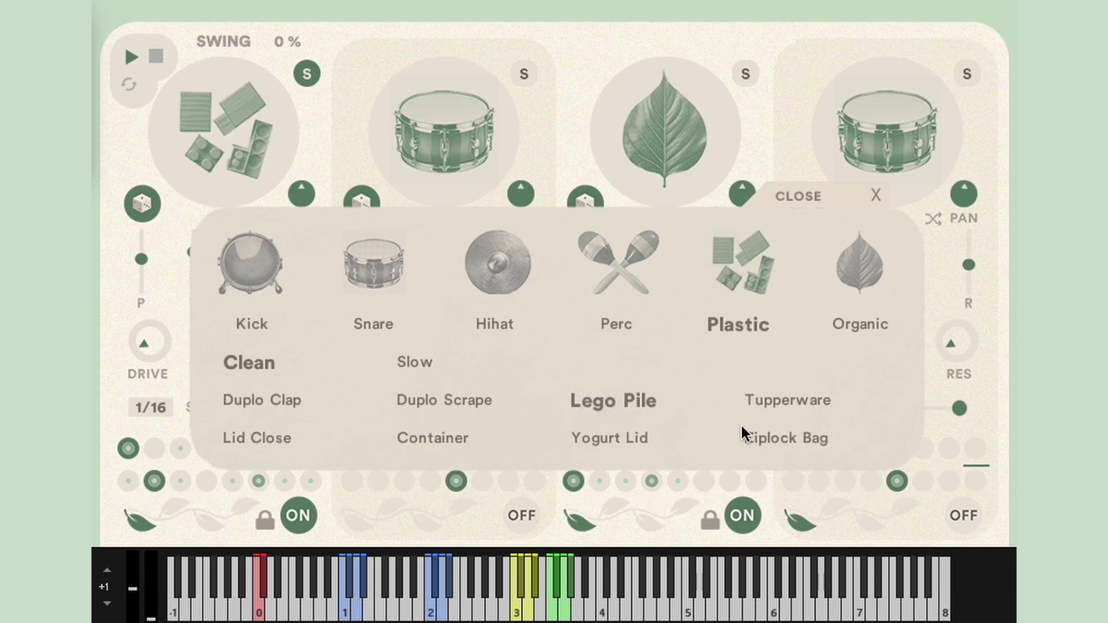
pyautogui.click(760, 432)
pyautogui.click(766, 398)
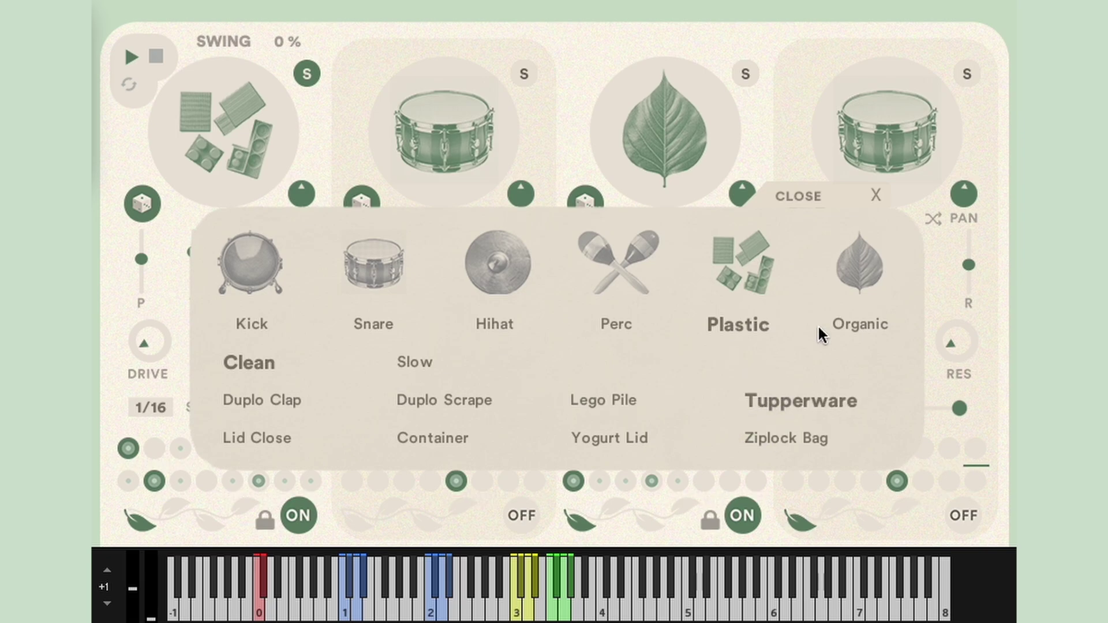
# Audition Organic sounds, switch to the Slow variation, and return to Loose Wood.
pyautogui.click(862, 262)
pyautogui.click(766, 399)
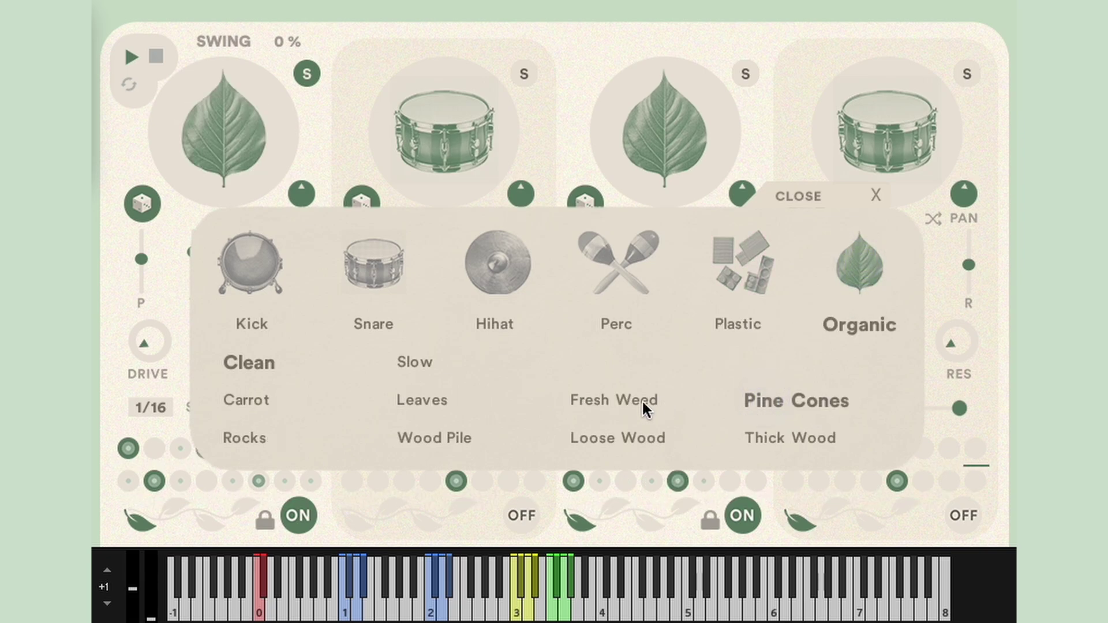
pyautogui.click(621, 399)
pyautogui.click(619, 437)
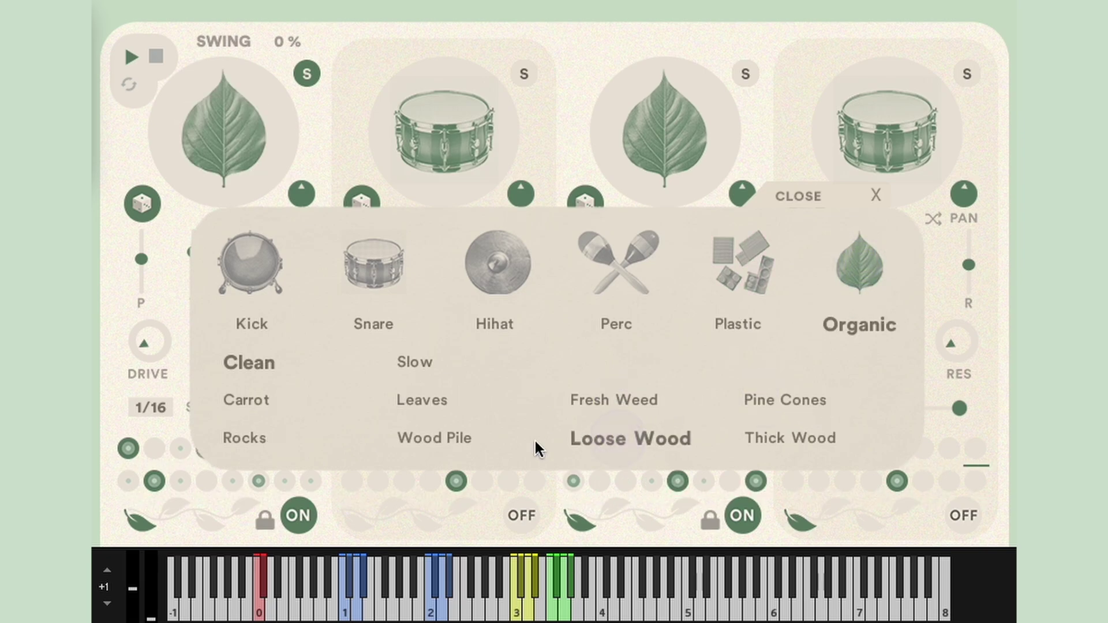
pyautogui.click(453, 438)
pyautogui.click(425, 401)
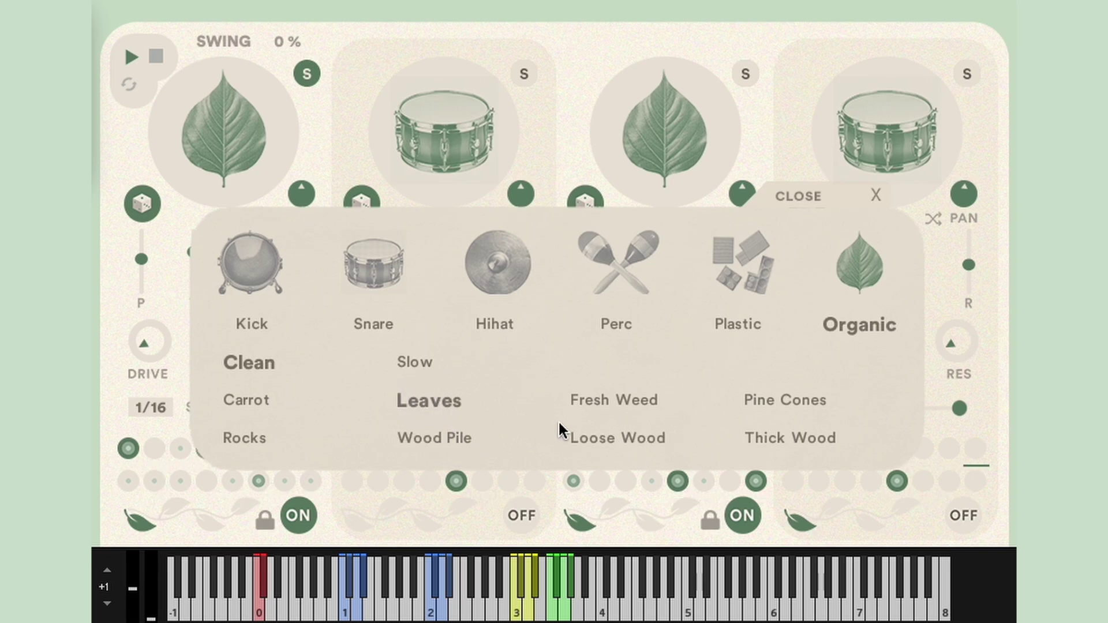
pyautogui.click(765, 437)
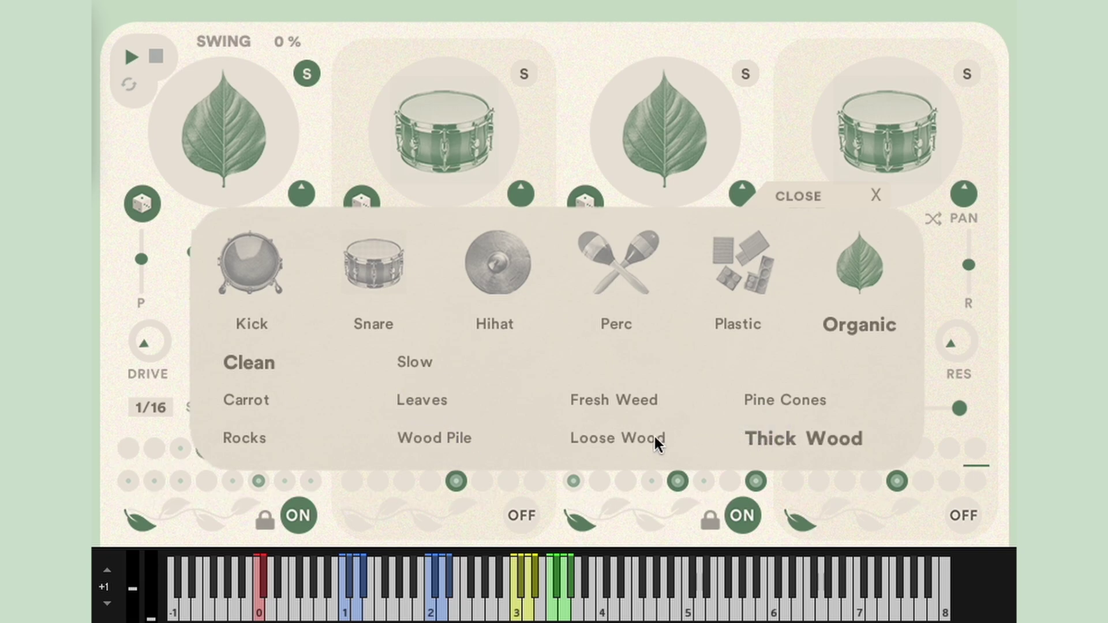
pyautogui.click(407, 360)
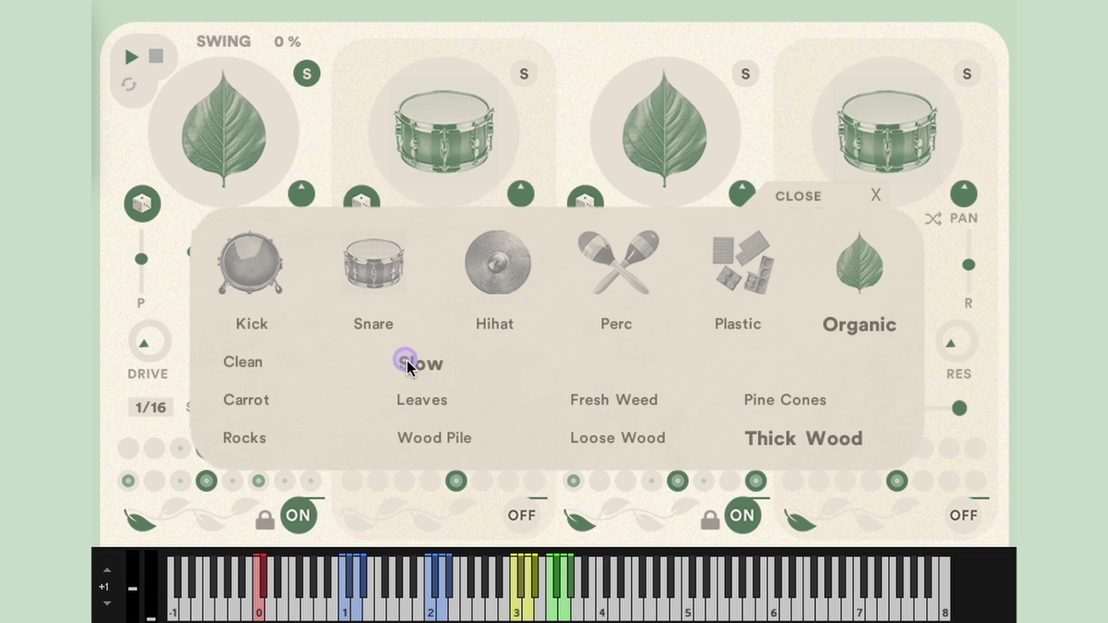
pyautogui.click(598, 437)
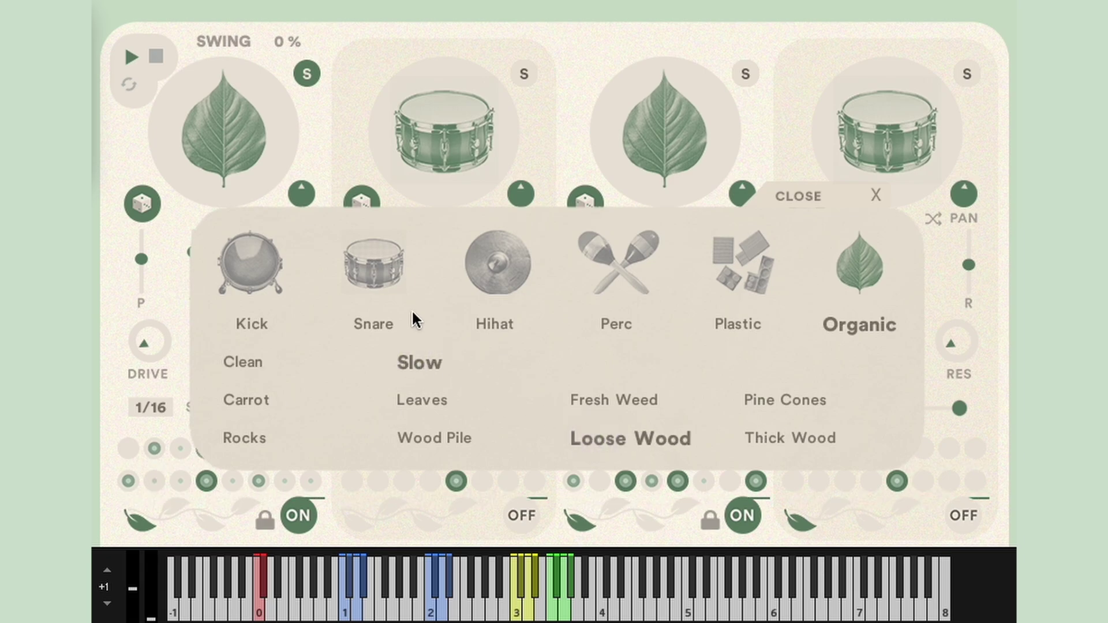
# Revisit snares on lane 1: Clack, Supra Punch and Long Whomp.
pyautogui.click(378, 273)
pyautogui.click(414, 399)
pyautogui.click(596, 438)
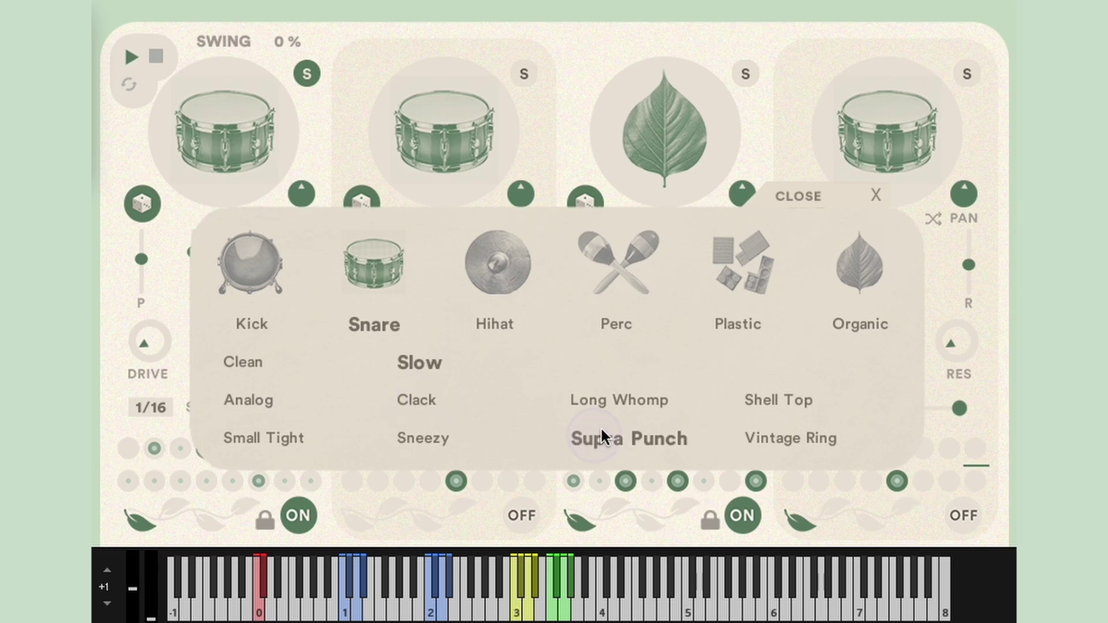
pyautogui.click(605, 399)
# Revisit kicks: Marching, 22" Punch, Thump, Cardboard, Little Big Guy, Weird Analog.
pyautogui.click(238, 276)
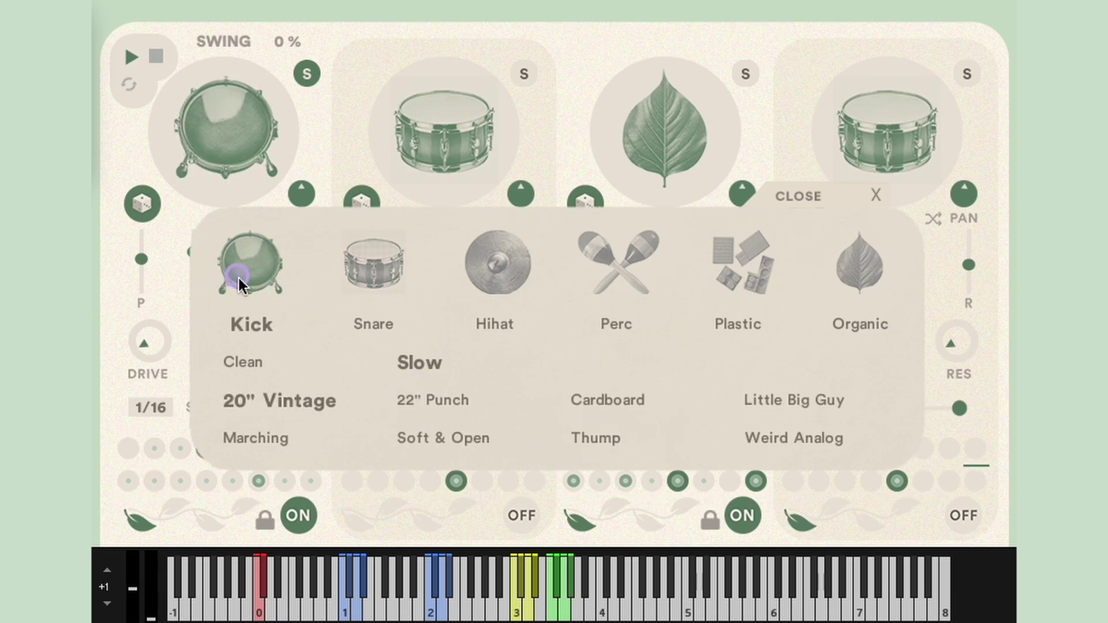
pyautogui.click(266, 438)
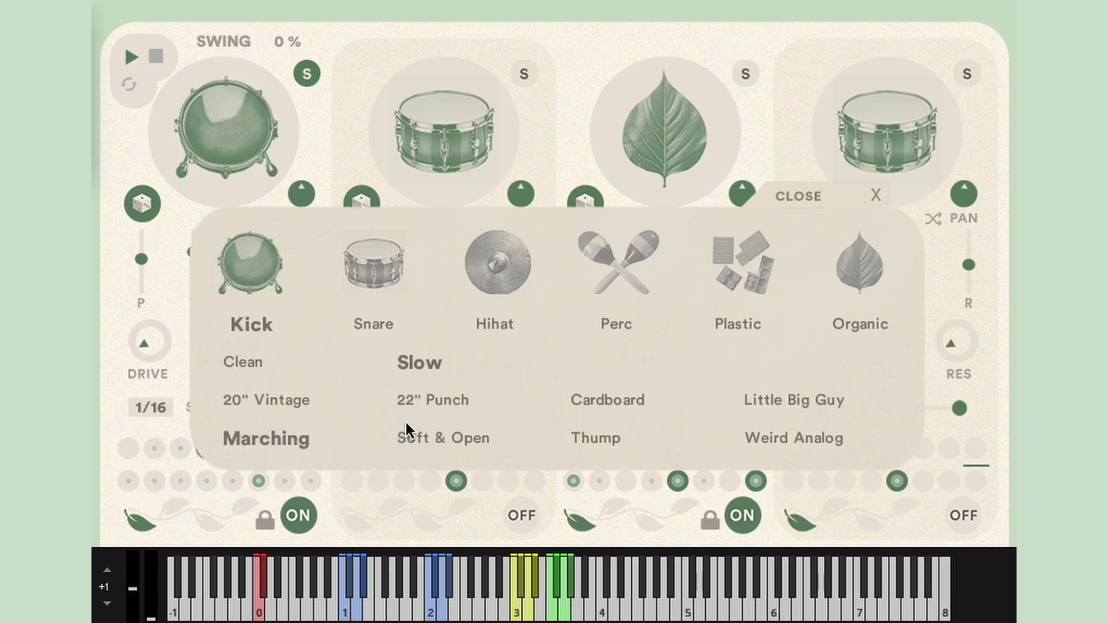
pyautogui.click(434, 399)
pyautogui.click(586, 439)
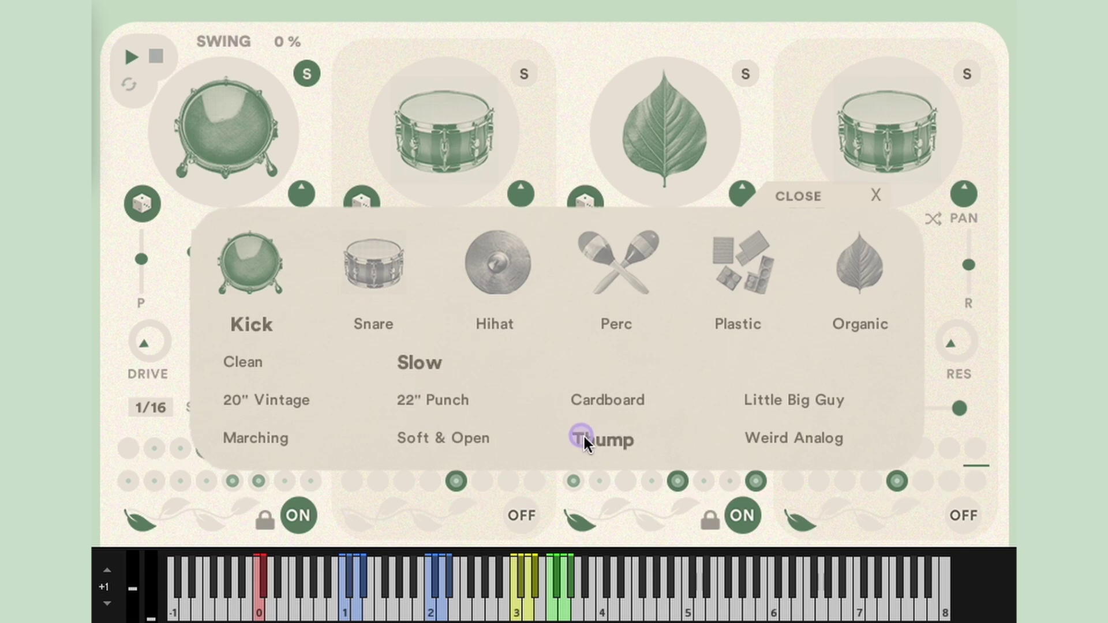
pyautogui.click(608, 398)
pyautogui.click(764, 399)
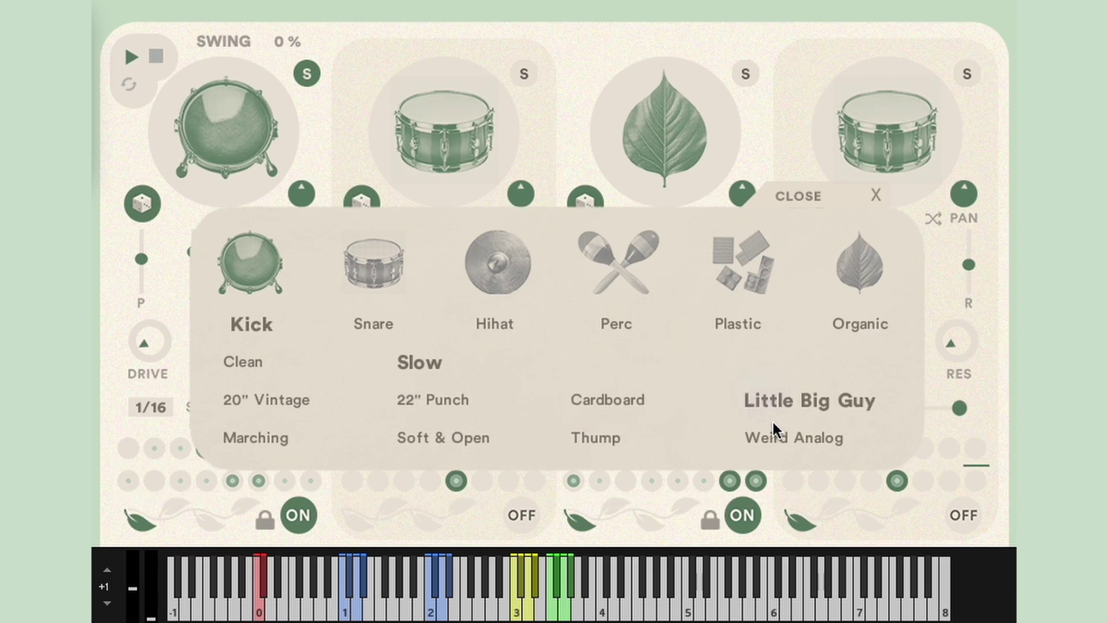
pyautogui.click(777, 438)
pyautogui.click(739, 271)
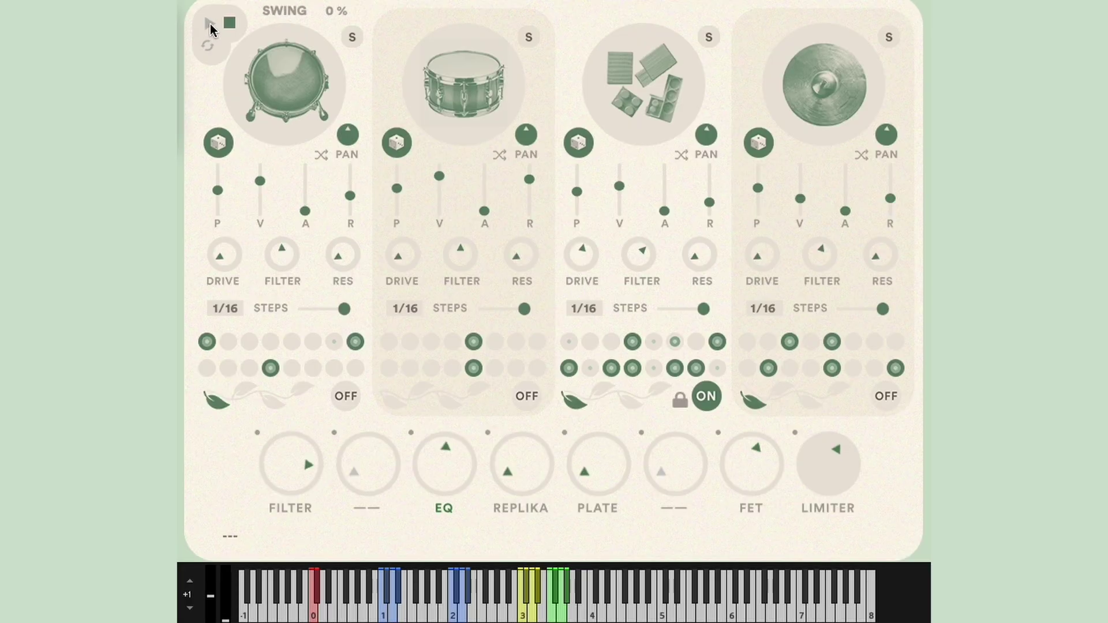
# Start the Groei pattern, lower channel 2's pitch about 3 semitones, and reshape channel 4's attack and release.
pyautogui.click(208, 23)
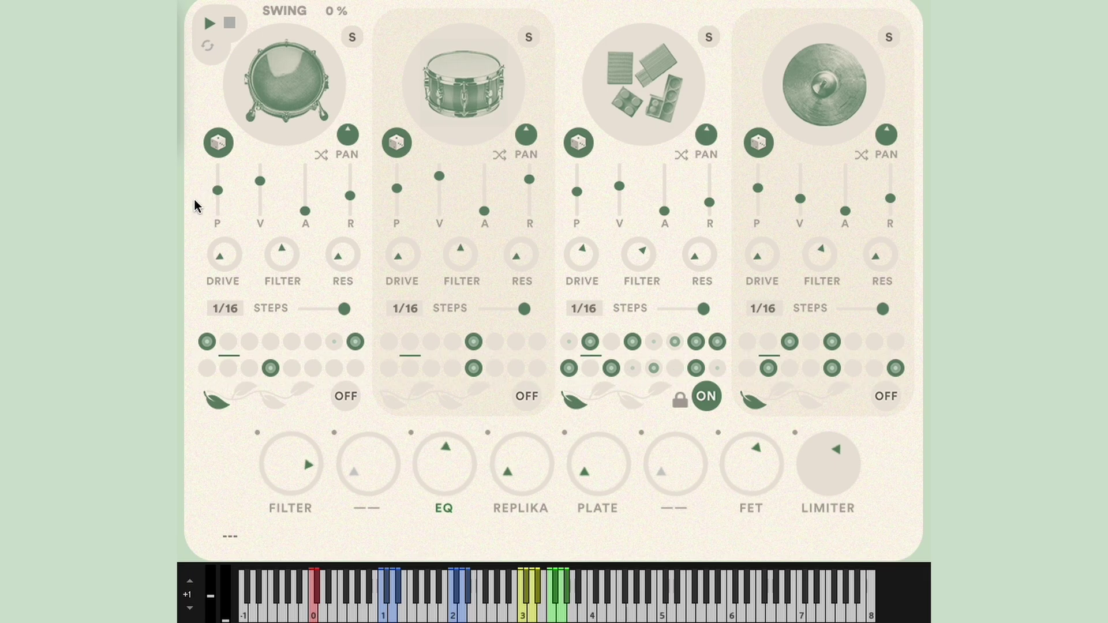
pyautogui.moveTo(396, 188); pyautogui.dragTo(439, 188)
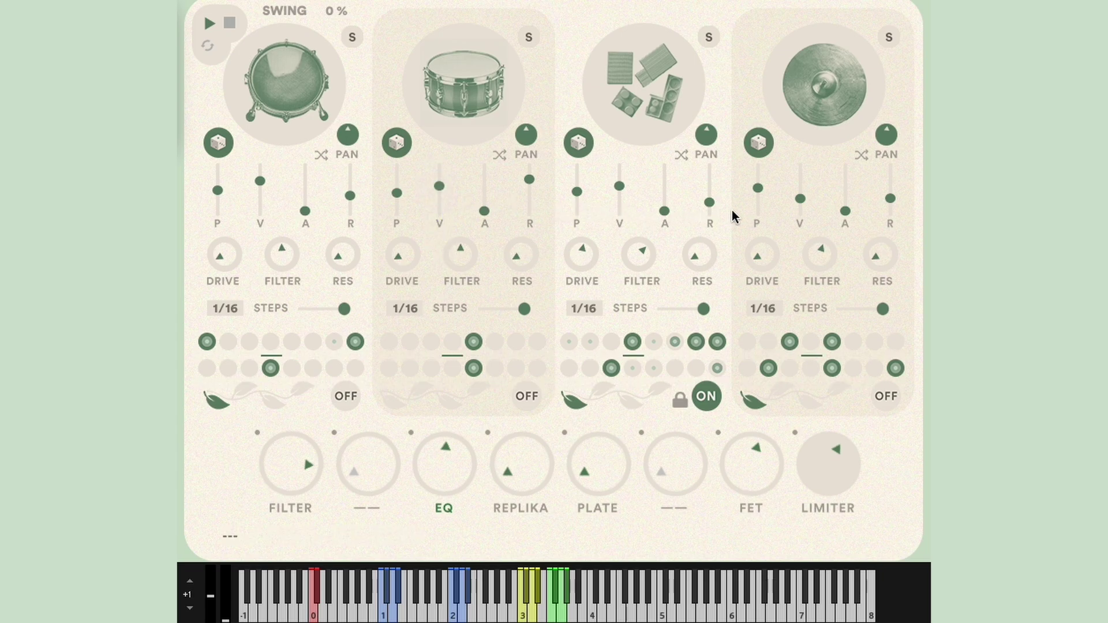
pyautogui.moveTo(845, 211); pyautogui.dragTo(888, 199)
pyautogui.moveTo(888, 203); pyautogui.dragTo(871, 128)
pyautogui.moveTo(843, 188)
pyautogui.mouseDown()
pyautogui.moveTo(842, 178)
pyautogui.moveTo(841, 187)
pyautogui.mouseUp()
pyautogui.click(800, 184)
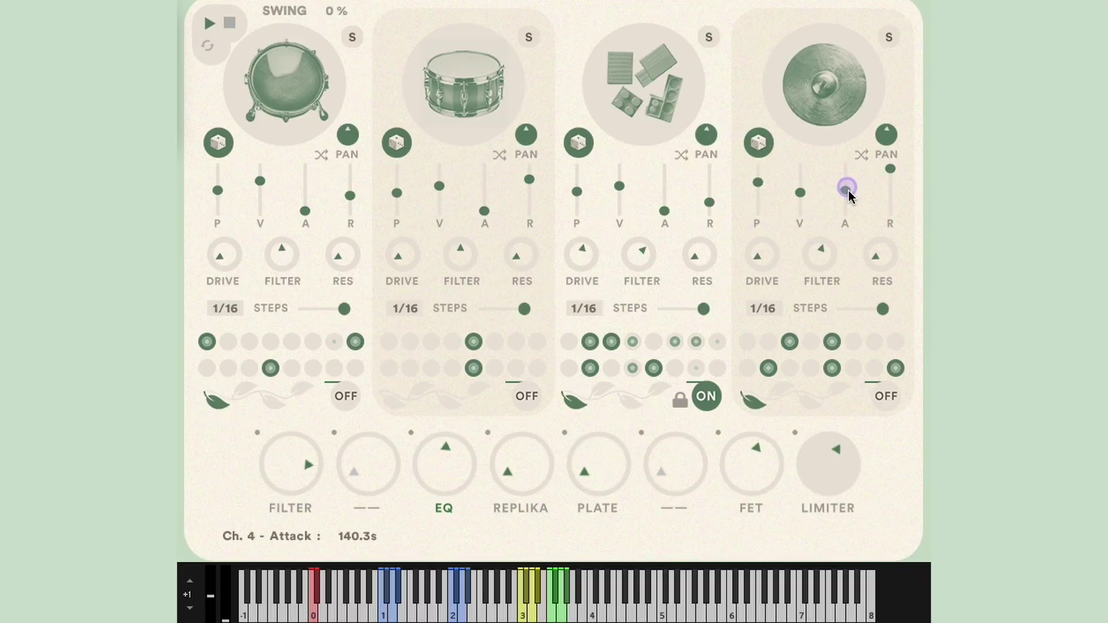
# Tweak channel 4's attack, set volume -12 dB and release 182.8s, and pan channel 3 to 30 L.
pyautogui.moveTo(848, 186); pyautogui.dragTo(799, 191)
pyautogui.click(799, 194)
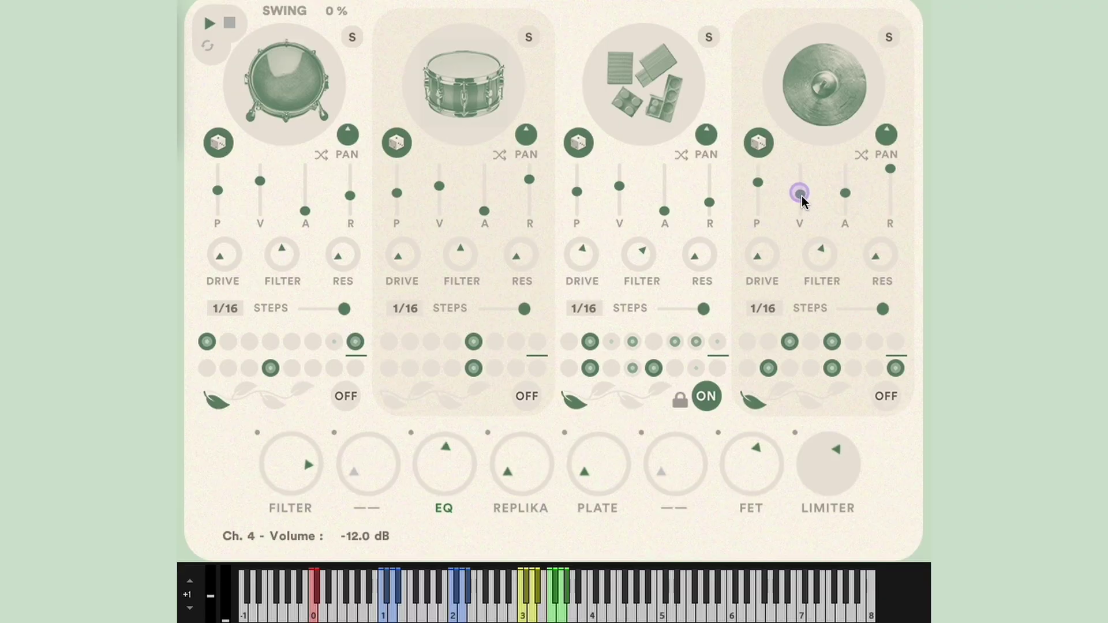
pyautogui.moveTo(890, 168); pyautogui.dragTo(890, 194)
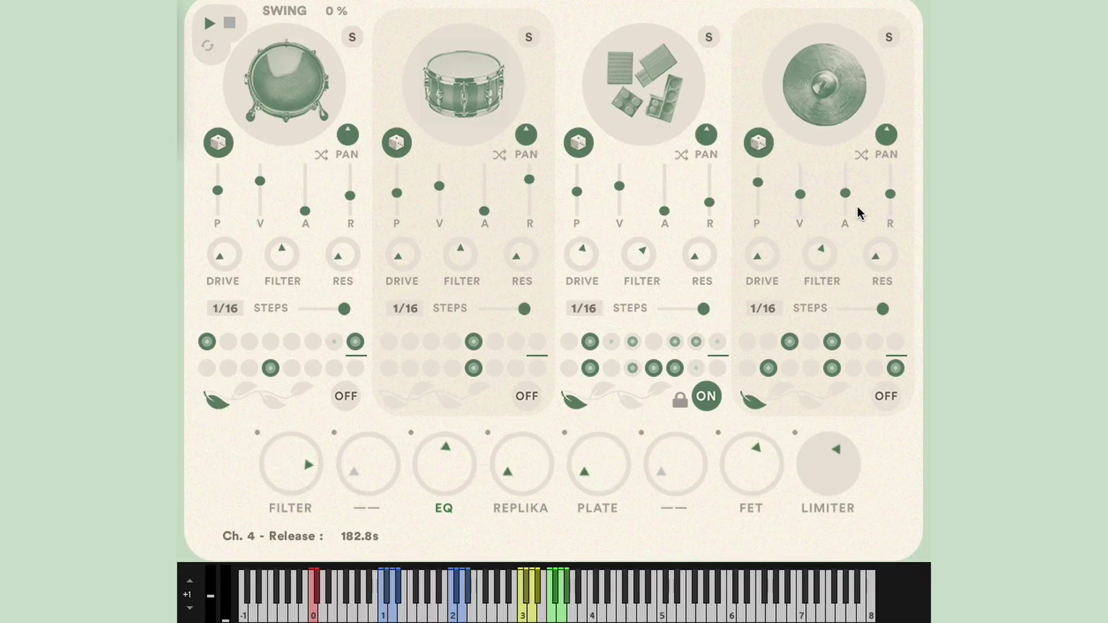
pyautogui.moveTo(705, 136)
pyautogui.mouseDown()
pyautogui.moveTo(702, 153)
pyautogui.moveTo(705, 123)
pyautogui.moveTo(703, 143)
pyautogui.mouseUp()
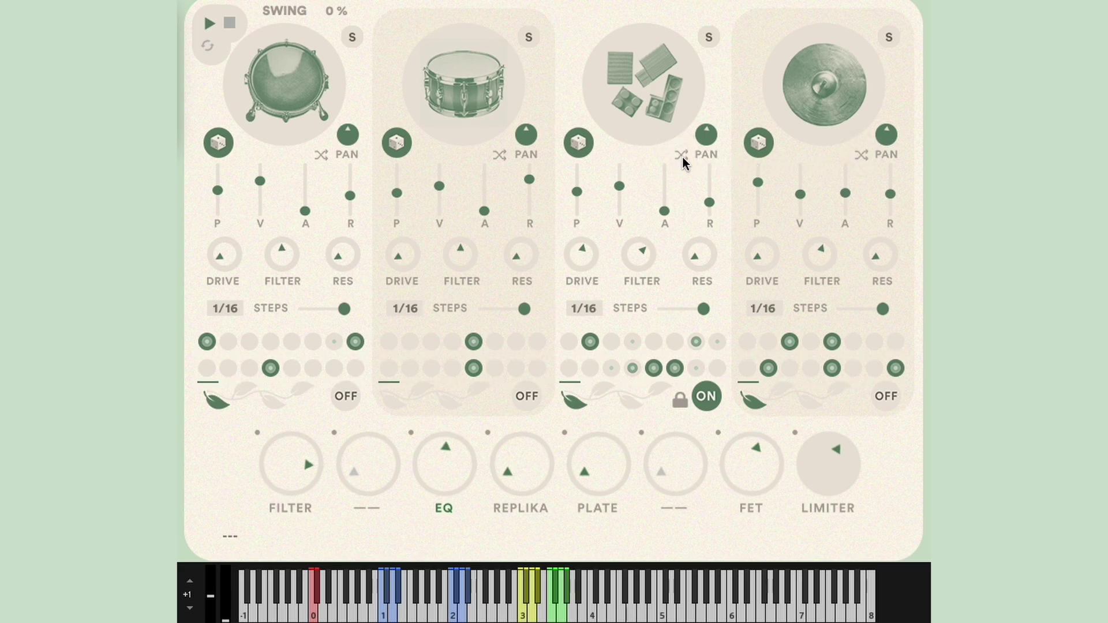
# Solo channel 3, raise its volume to 2.0 dB, randomize its sample, and drop drive to 0%.
pyautogui.click(709, 37)
pyautogui.moveTo(621, 178); pyautogui.dragTo(618, 181)
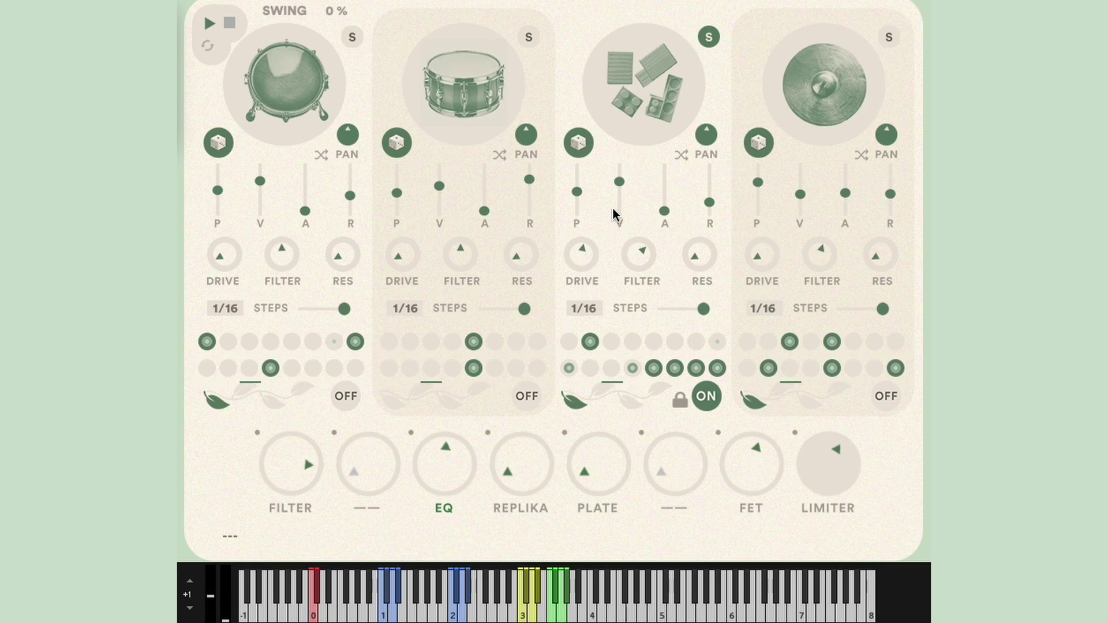
pyautogui.click(579, 143)
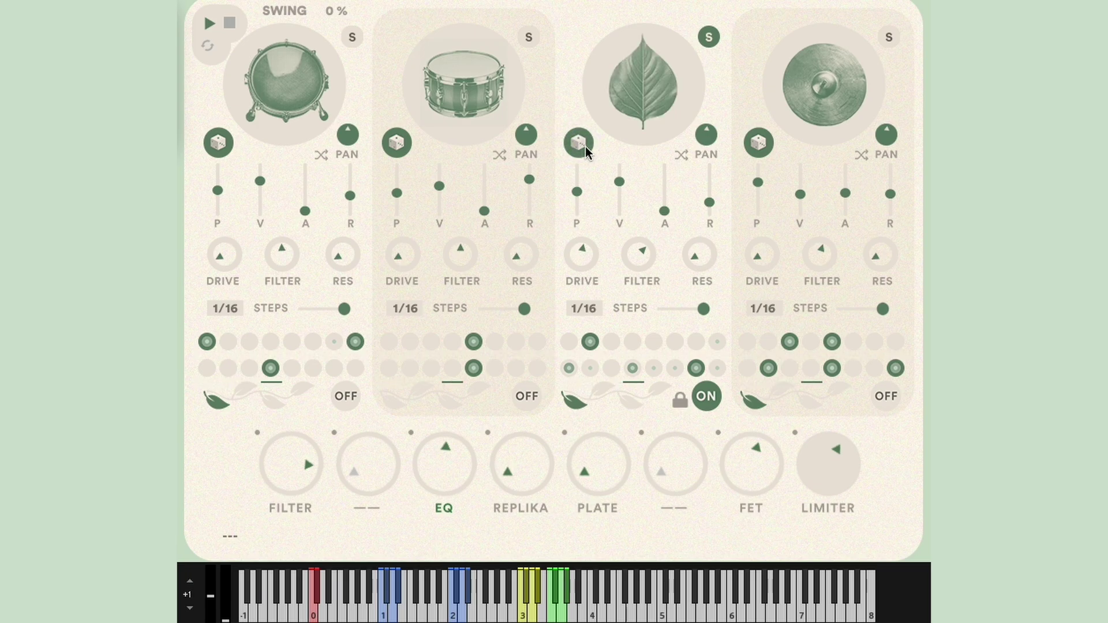
pyautogui.moveTo(709, 203)
pyautogui.mouseDown()
pyautogui.moveTo(706, 184)
pyautogui.moveTo(709, 199)
pyautogui.mouseUp()
pyautogui.moveTo(586, 251); pyautogui.dragTo(586, 303)
pyautogui.moveTo(709, 203); pyautogui.dragTo(702, 181)
# Re-roll channel 3's sample, shorten its release, lower pitch to -5 semitones, and raise channel 2's drive.
pyautogui.click(578, 143)
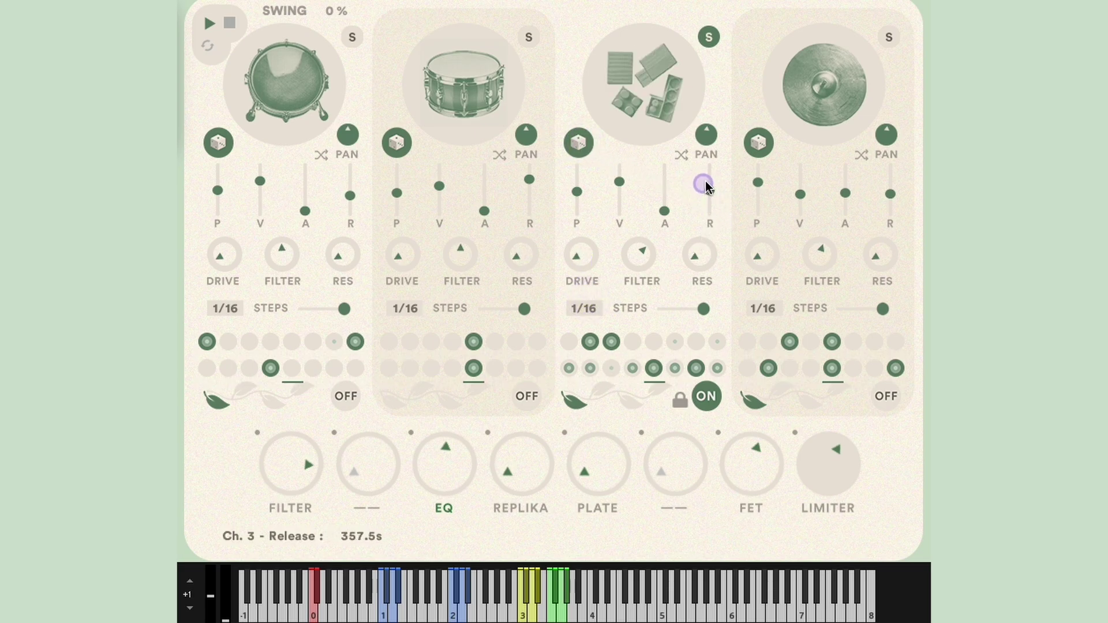
pyautogui.click(578, 143)
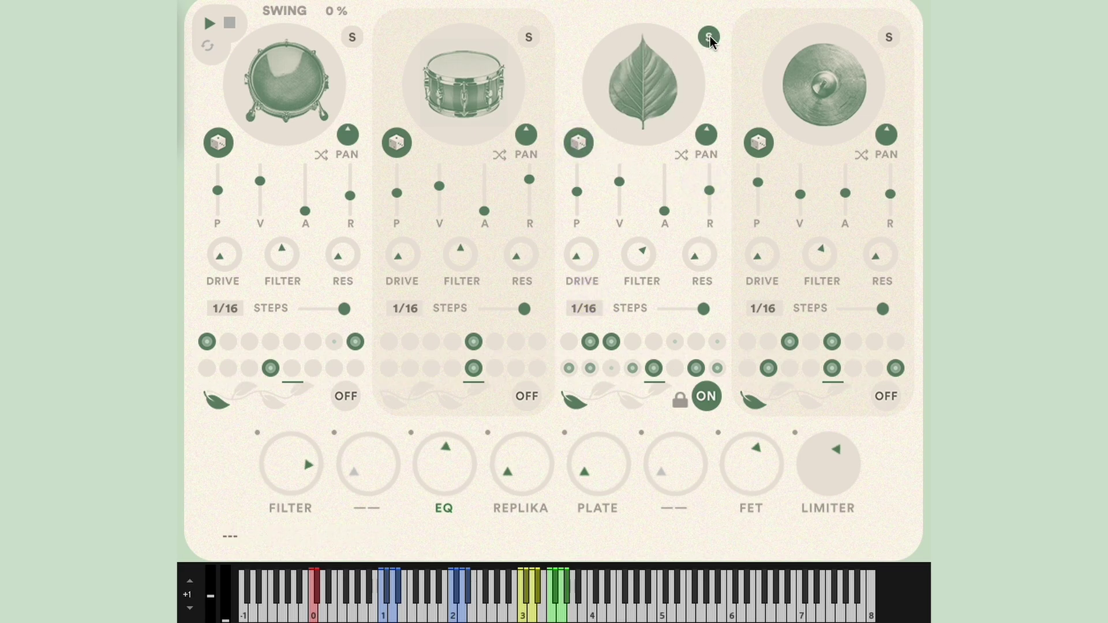
pyautogui.moveTo(709, 190); pyautogui.dragTo(709, 195)
pyautogui.click(579, 192)
pyautogui.moveTo(580, 192); pyautogui.dragTo(581, 211)
pyautogui.click(406, 261)
pyautogui.moveTo(405, 252); pyautogui.dragTo(440, 174)
# Max channel 2's drive at 100%, cut its filter to about -52% and set resonance 61%.
pyautogui.click(439, 181)
pyautogui.click(460, 252)
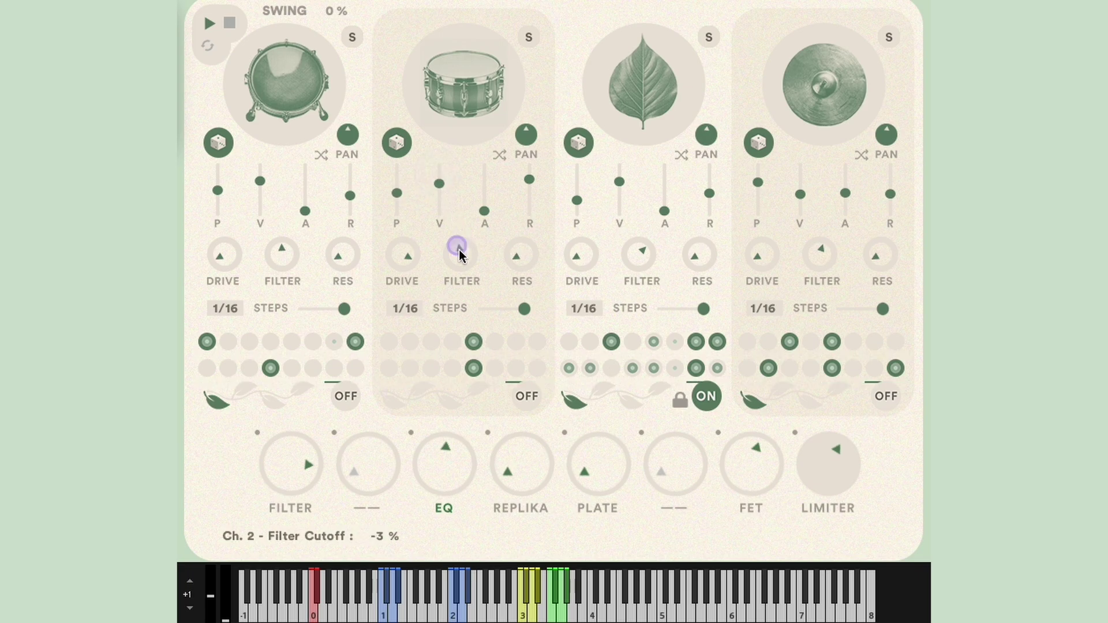
pyautogui.moveTo(460, 255); pyautogui.dragTo(460, 262)
pyautogui.moveTo(514, 256); pyautogui.dragTo(464, 260)
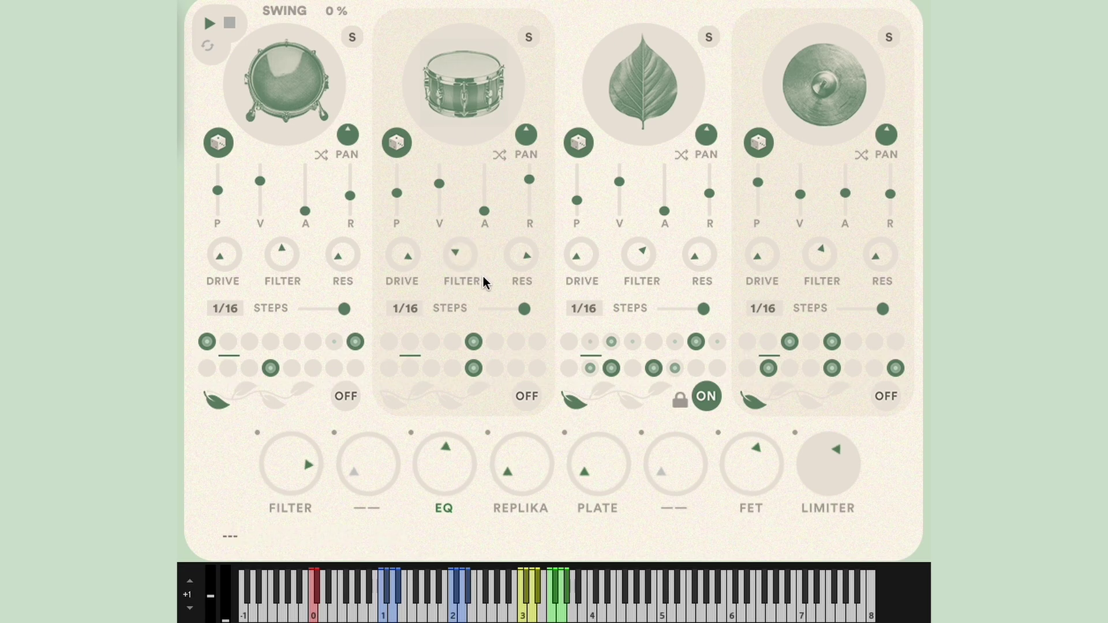
pyautogui.click(465, 258)
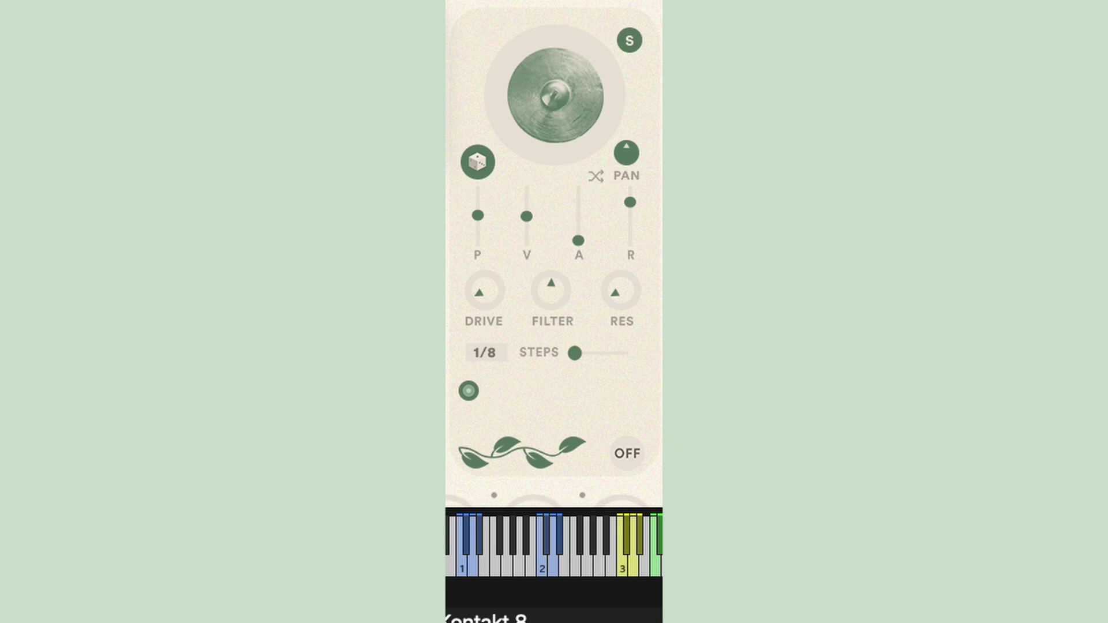
# Extend the cymbal lane to two rows of eight steps and try 1/3, 1/8 and 1/16 divisions.
pyautogui.moveTo(611, 354); pyautogui.dragTo(635, 354)
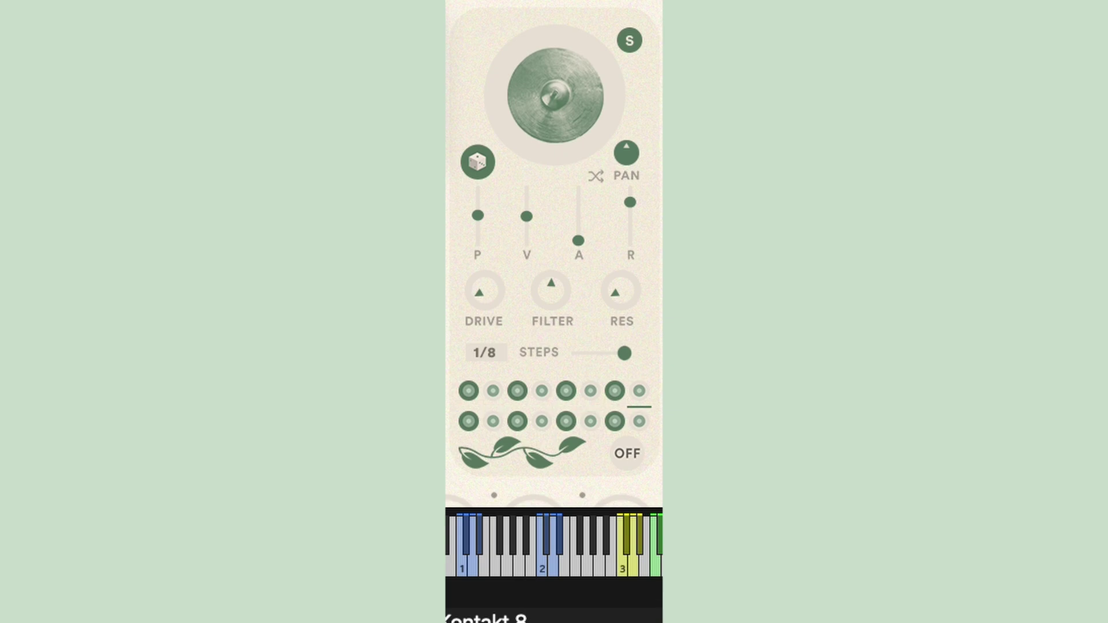
pyautogui.click(483, 351)
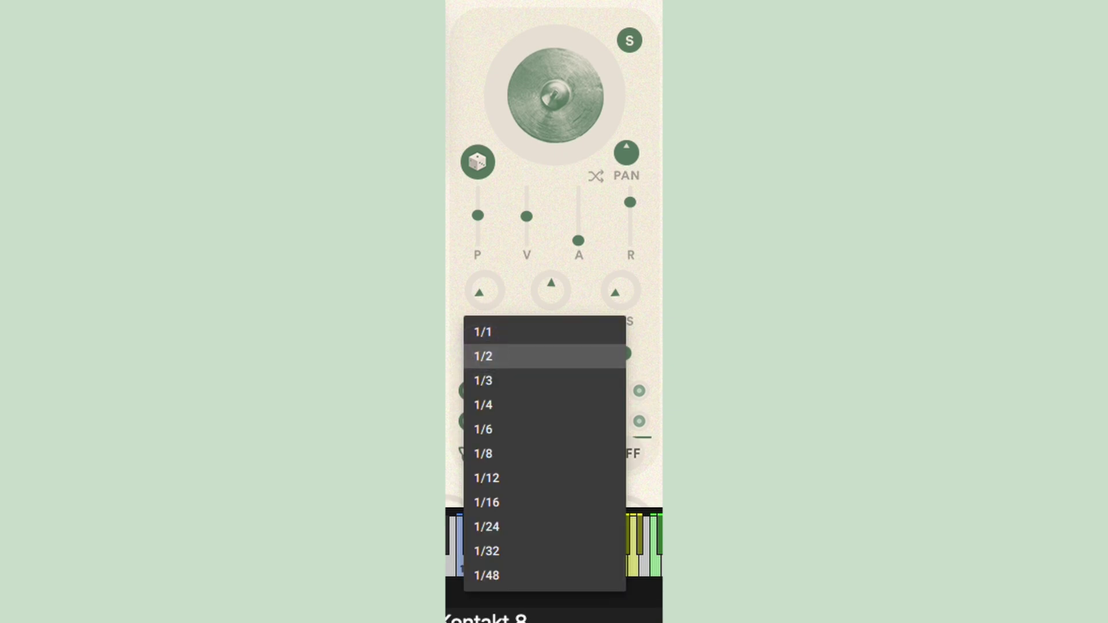
pyautogui.click(487, 369)
pyautogui.click(485, 352)
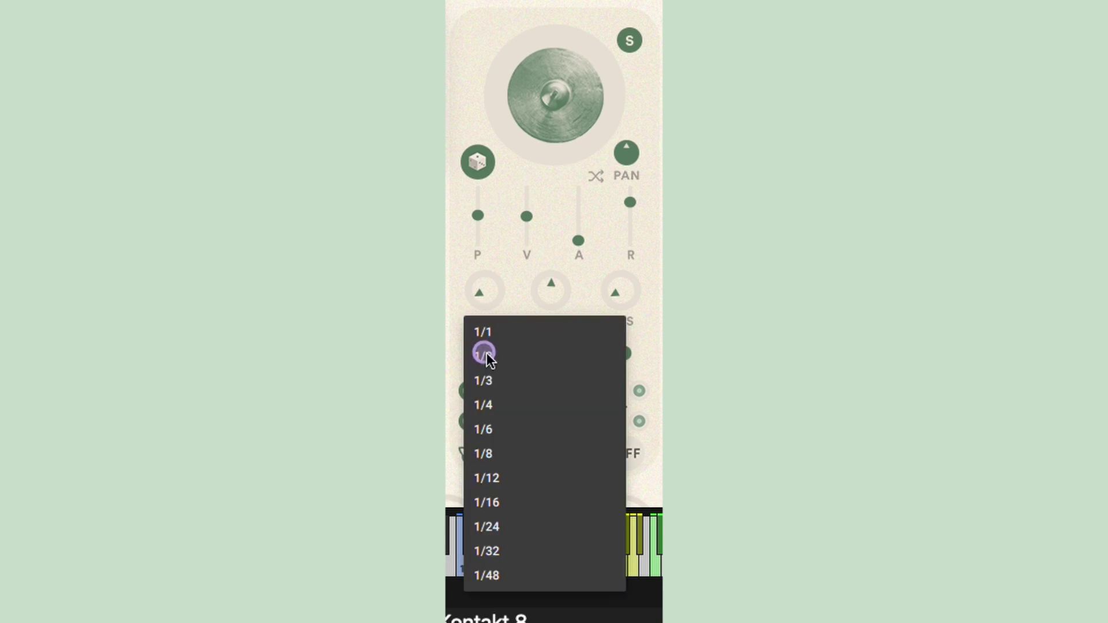
pyautogui.click(487, 438)
pyautogui.click(488, 352)
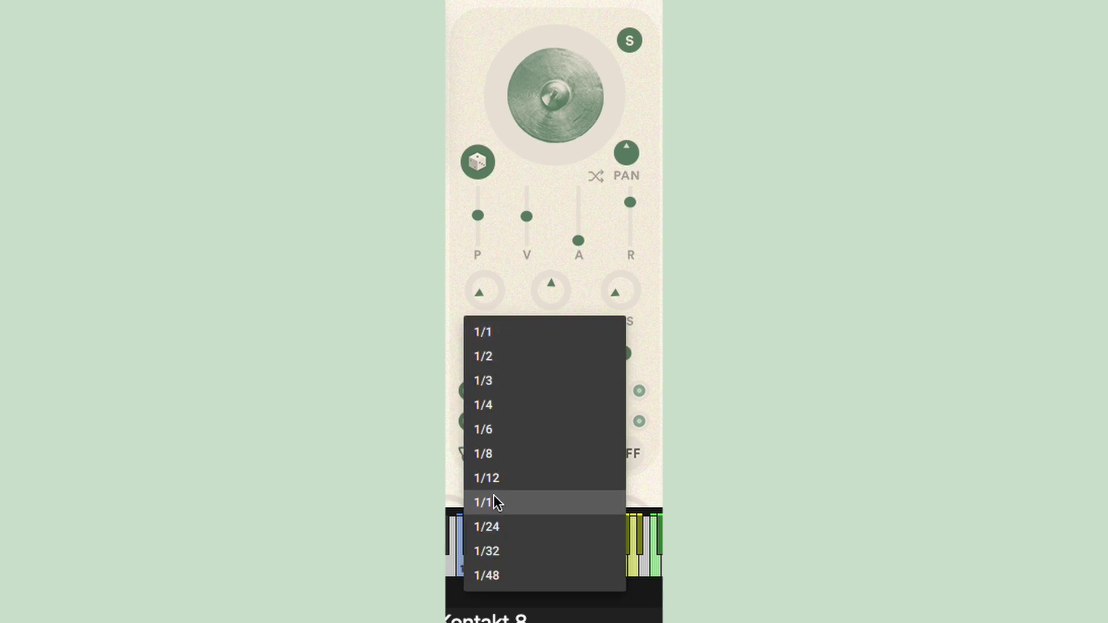
pyautogui.click(493, 501)
# Try 1/32 and 1/48 divisions, settle on 1/16, and shorten the lane's step count.
pyautogui.click(488, 351)
pyautogui.click(493, 555)
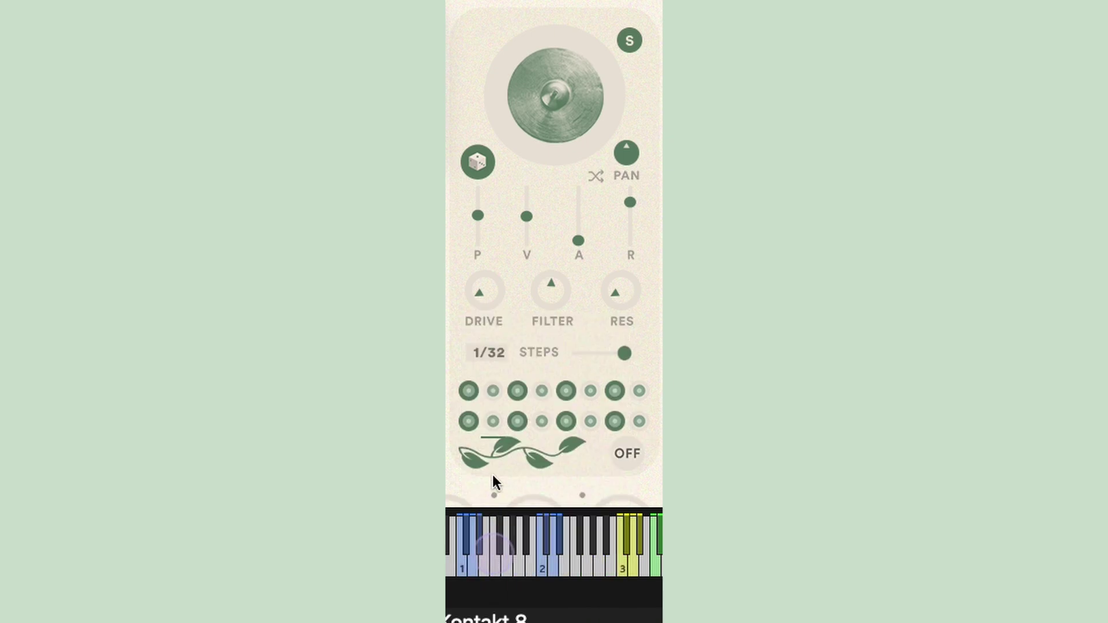
pyautogui.click(486, 351)
pyautogui.click(492, 575)
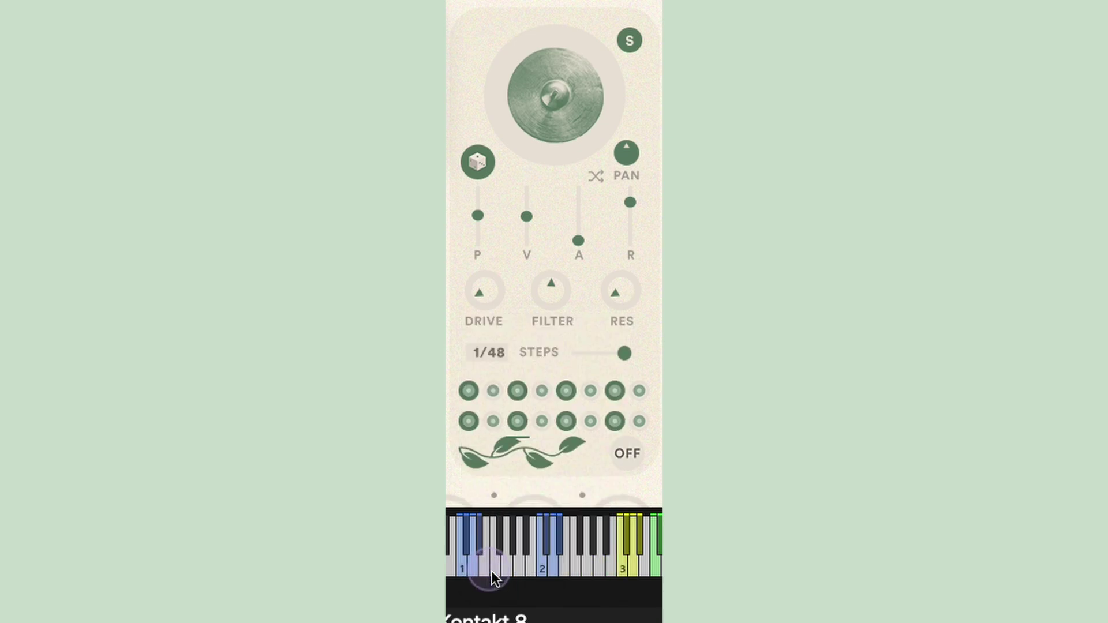
pyautogui.click(490, 350)
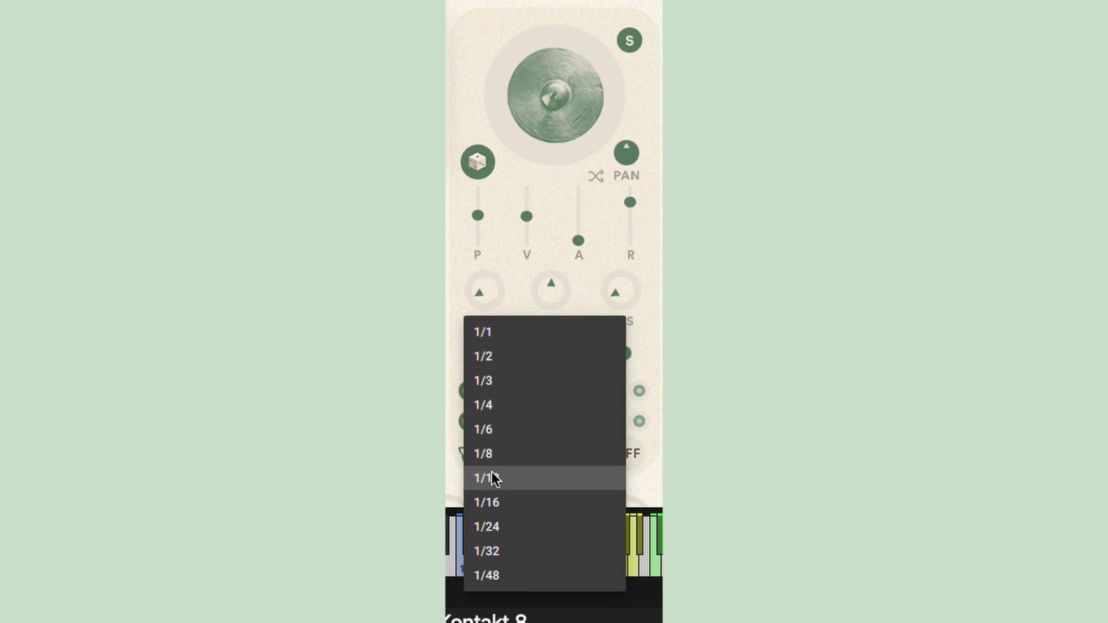
pyautogui.click(494, 498)
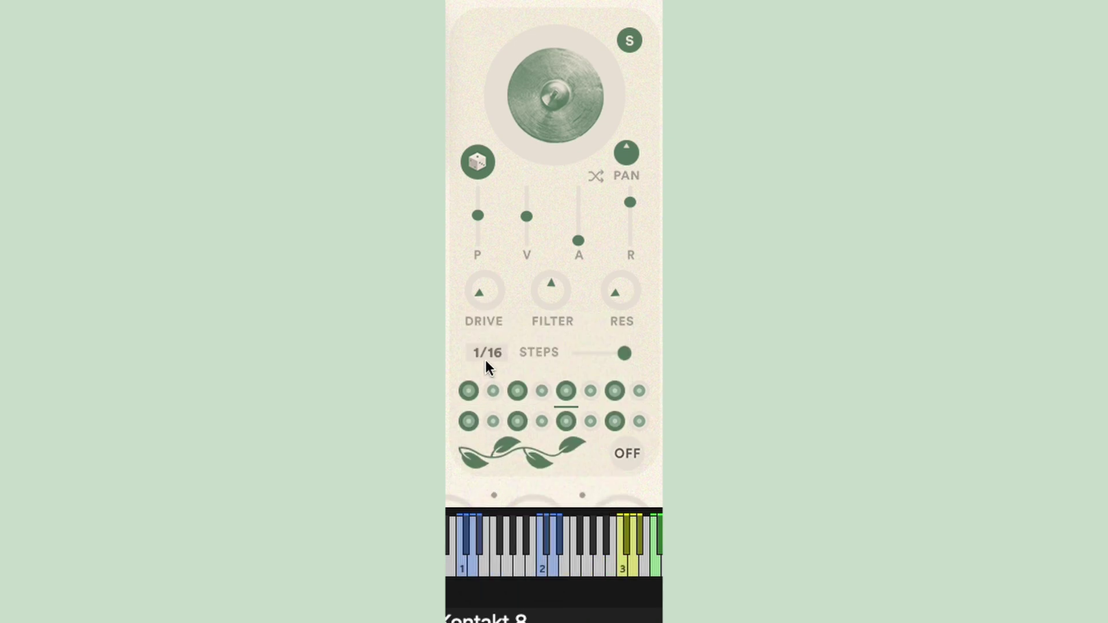
pyautogui.moveTo(621, 350)
pyautogui.mouseDown()
pyautogui.moveTo(546, 349)
pyautogui.moveTo(629, 354)
pyautogui.mouseUp()
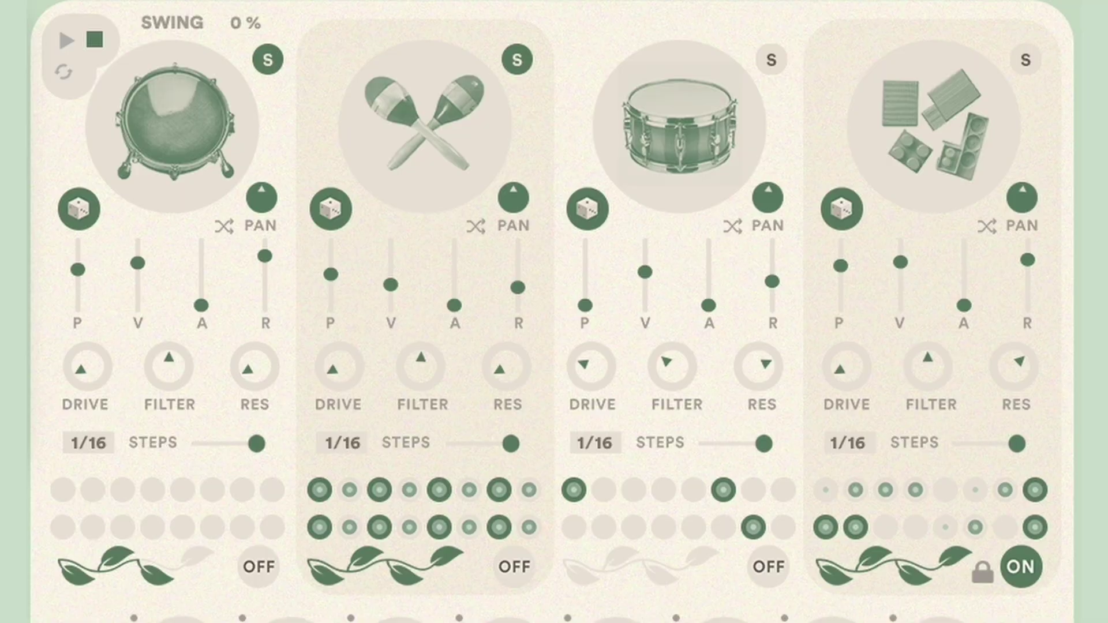
# Program bass drum hits on top steps 1, 5, 7 and bottom steps 1–3.
pyautogui.click(63, 489)
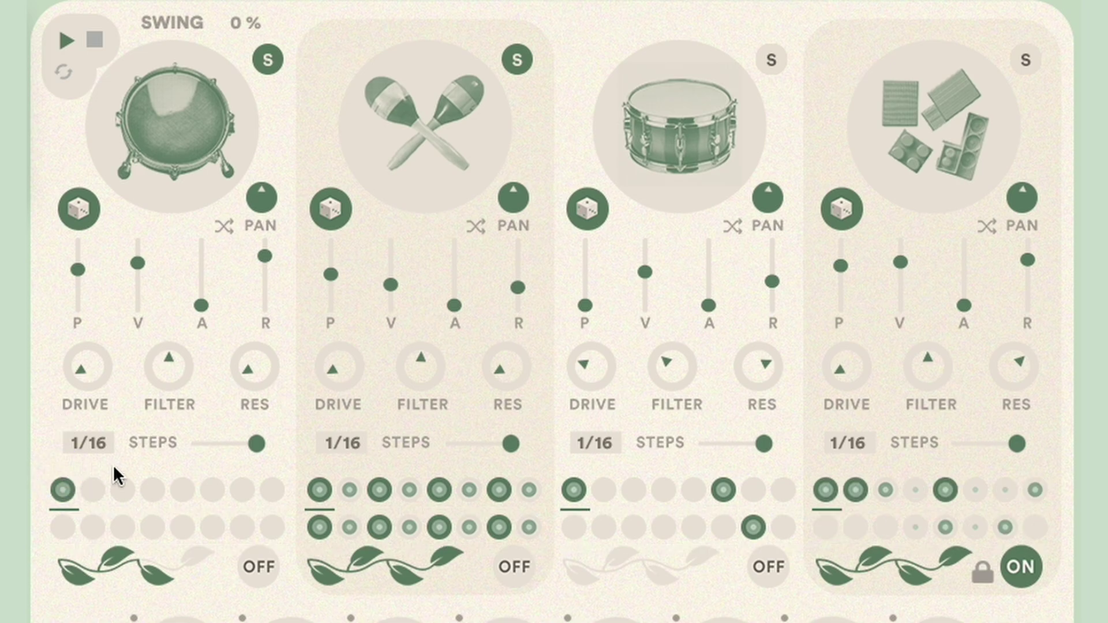
pyautogui.click(183, 489)
pyautogui.click(62, 526)
pyautogui.click(123, 527)
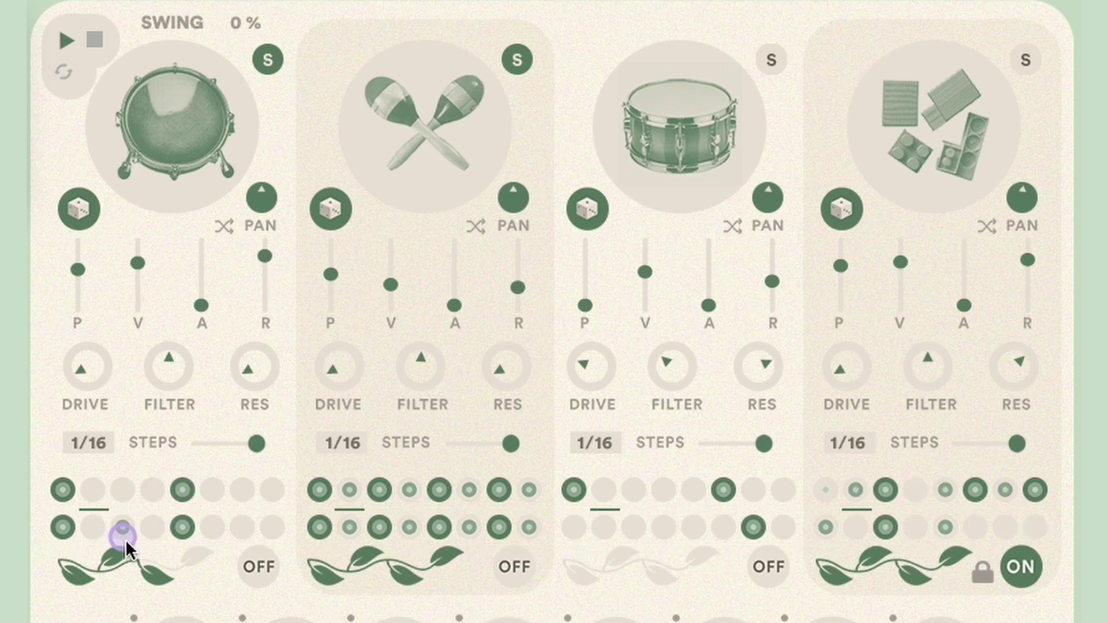
pyautogui.click(95, 526)
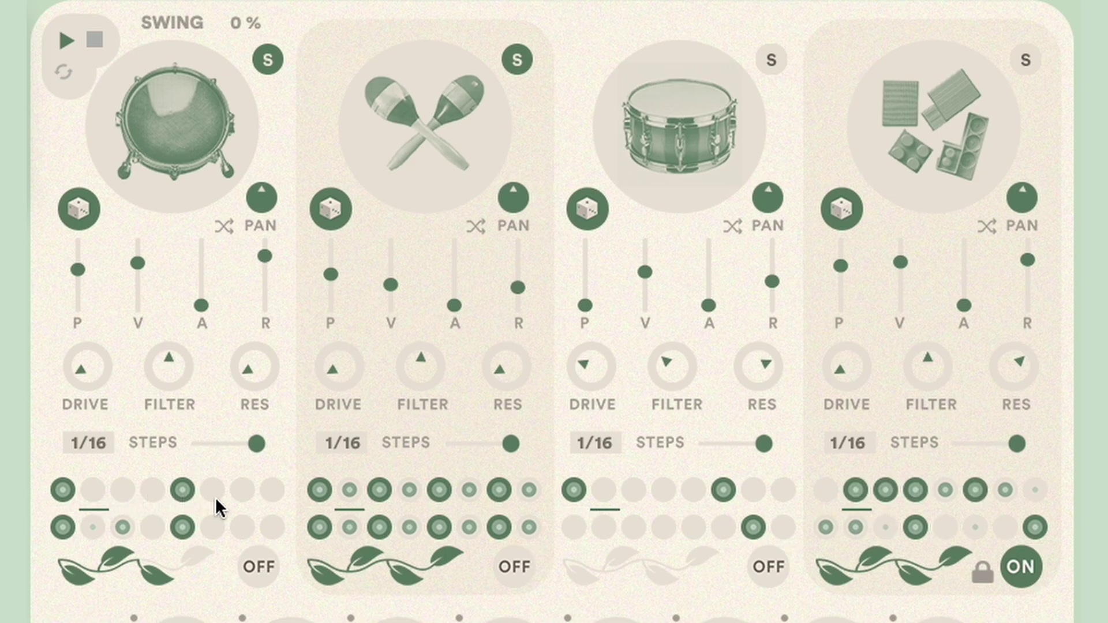
pyautogui.click(242, 491)
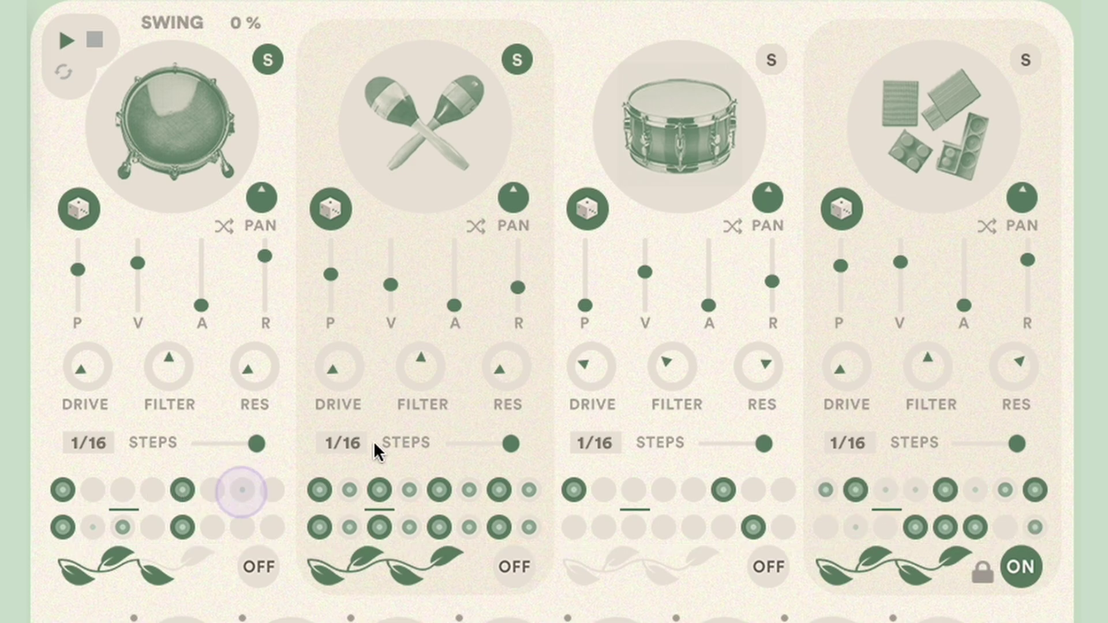
# Solo the snare lane and add snare hits on top step 4 and bottom steps 2–3.
pyautogui.click(763, 64)
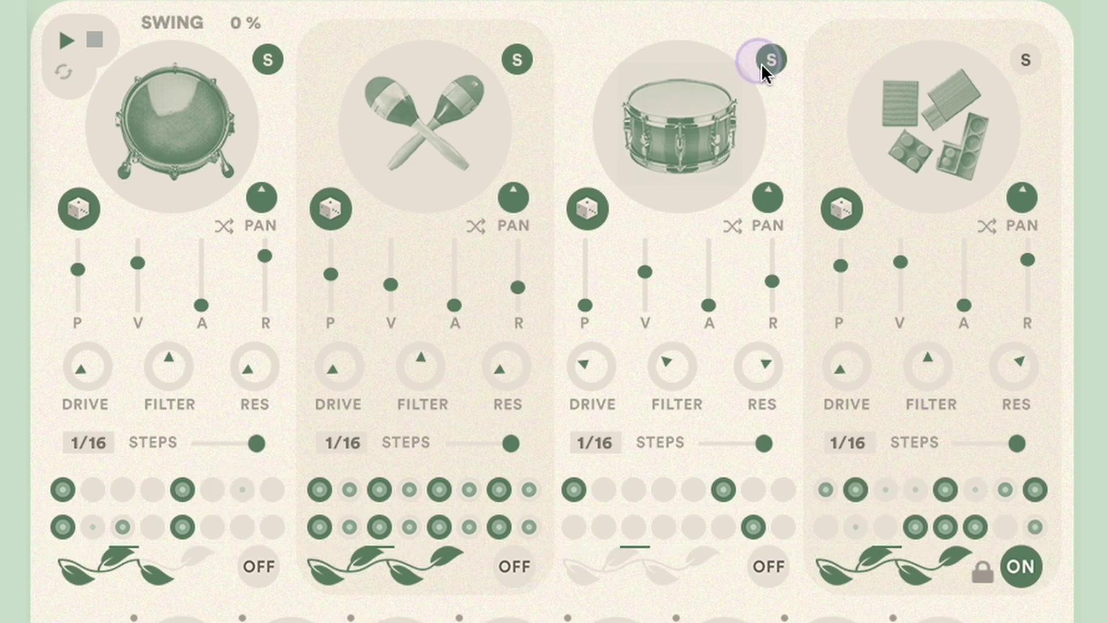
pyautogui.click(632, 487)
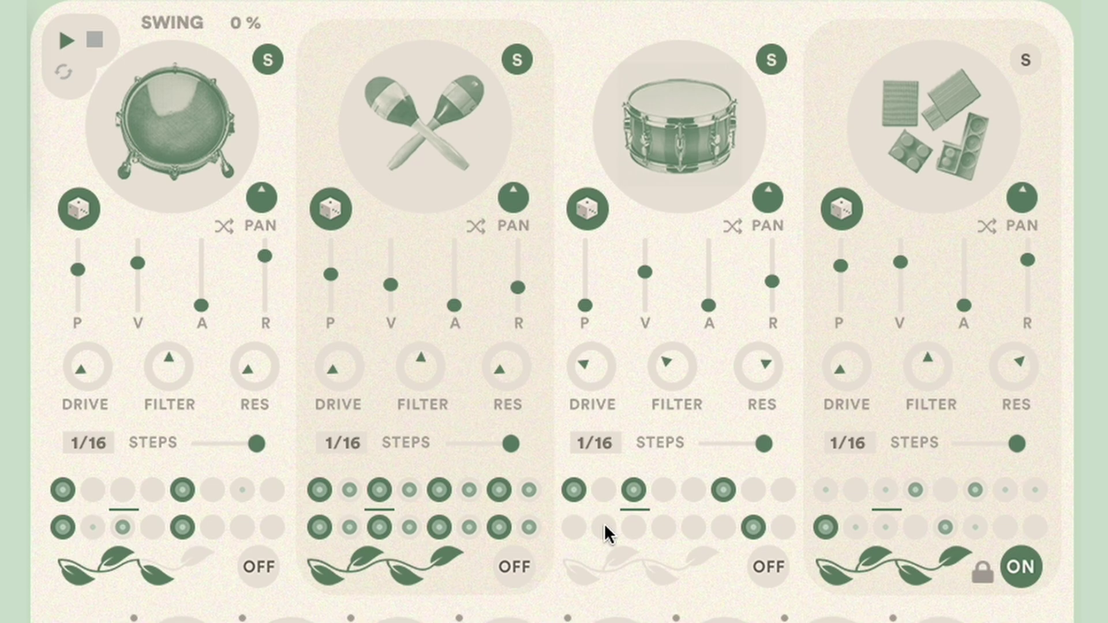
pyautogui.click(629, 491)
pyautogui.click(662, 487)
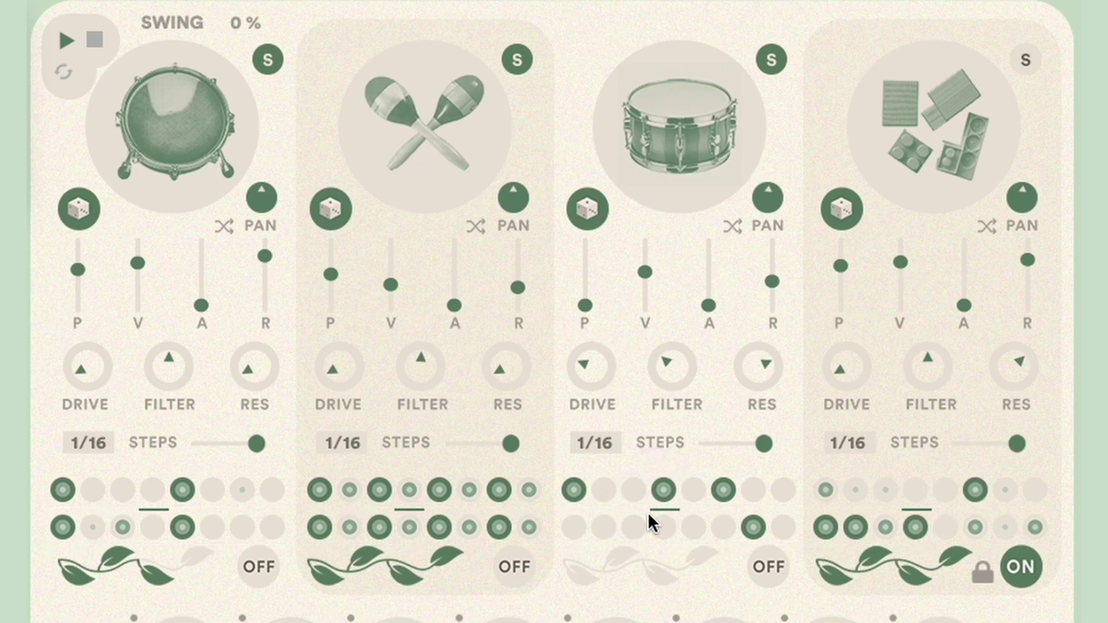
pyautogui.click(625, 525)
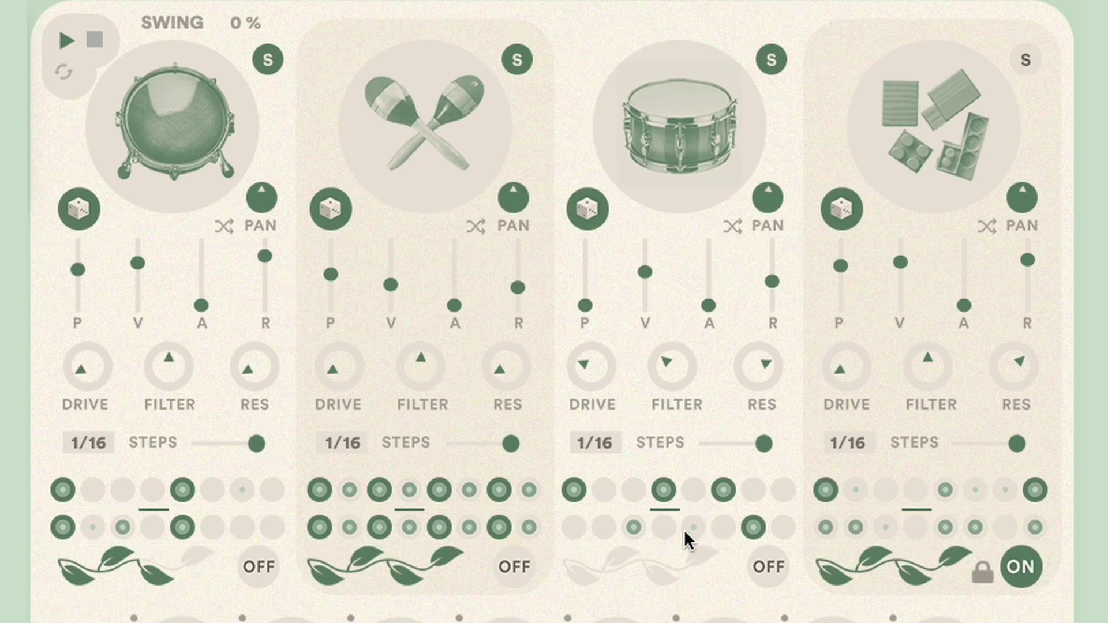
pyautogui.click(604, 526)
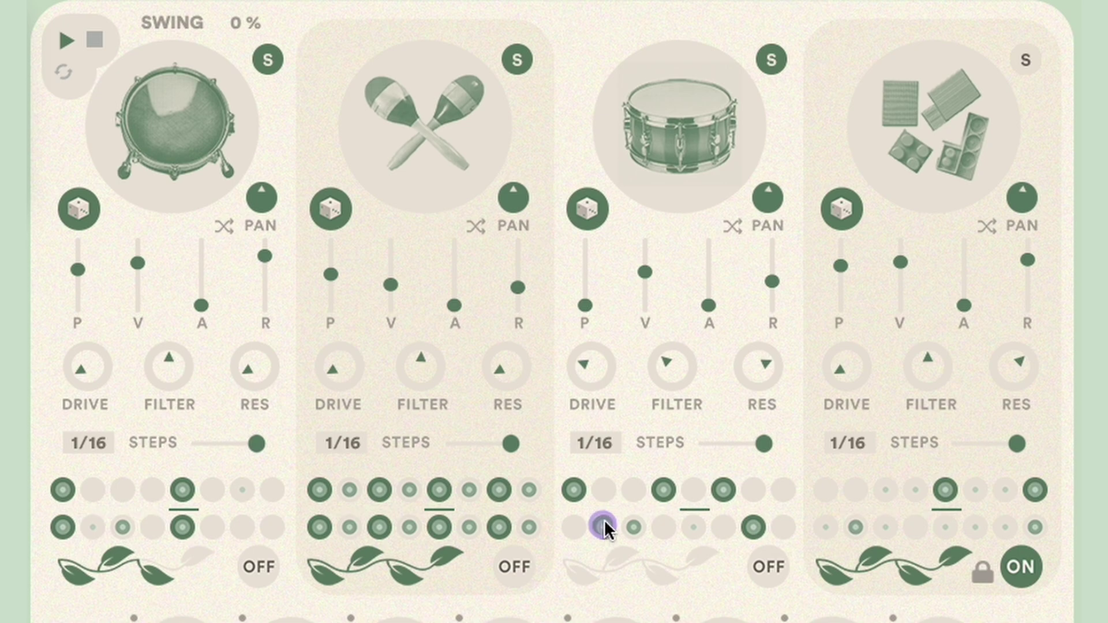
pyautogui.click(602, 522)
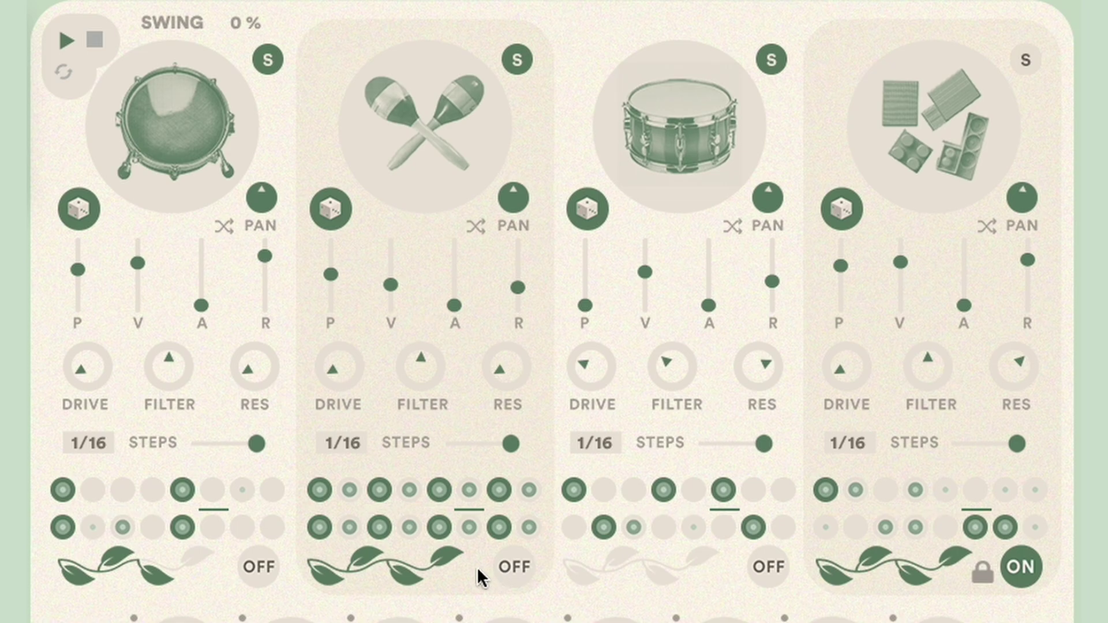
# Set the maracas lane's vine to three leaves with its pattern evolving automatically.
pyautogui.moveTo(381, 565); pyautogui.dragTo(341, 566)
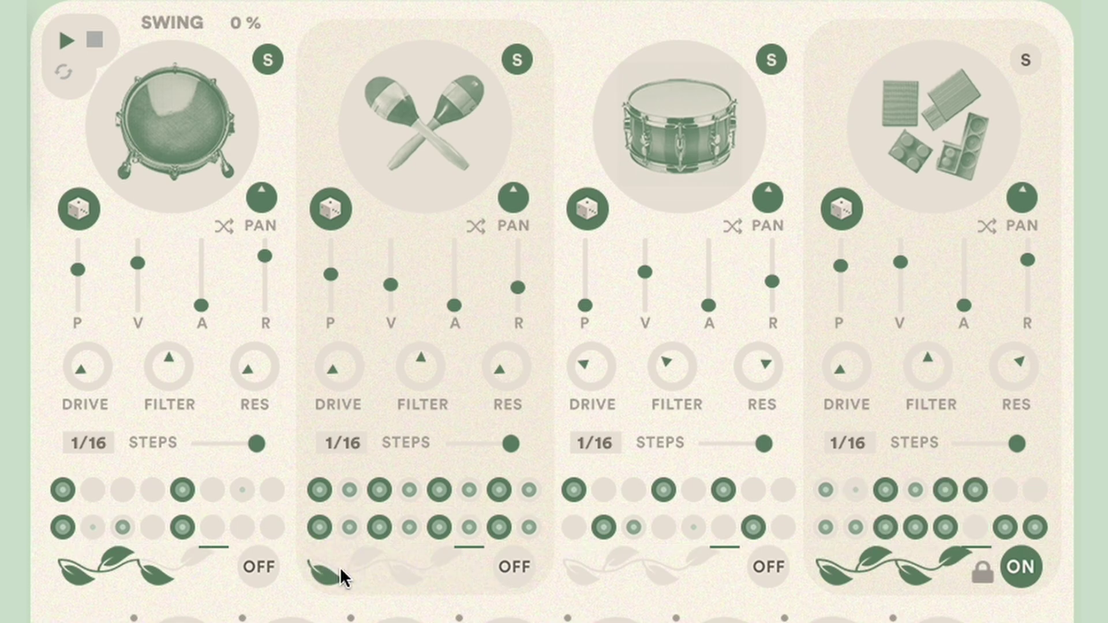
pyautogui.click(504, 565)
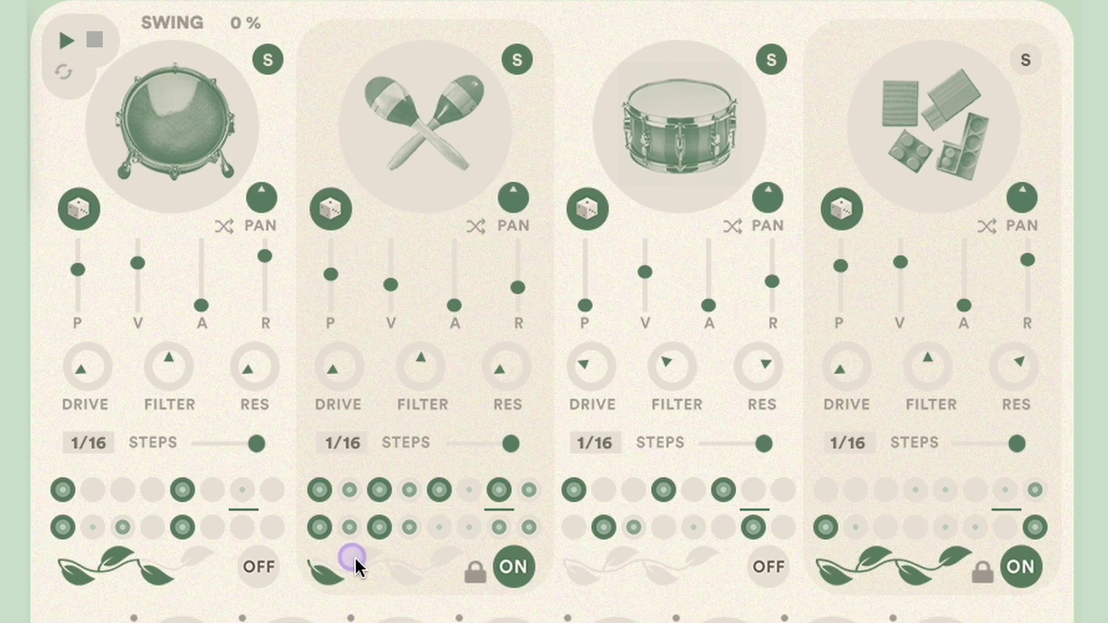
pyautogui.click(372, 557)
pyautogui.moveTo(374, 559); pyautogui.dragTo(469, 562)
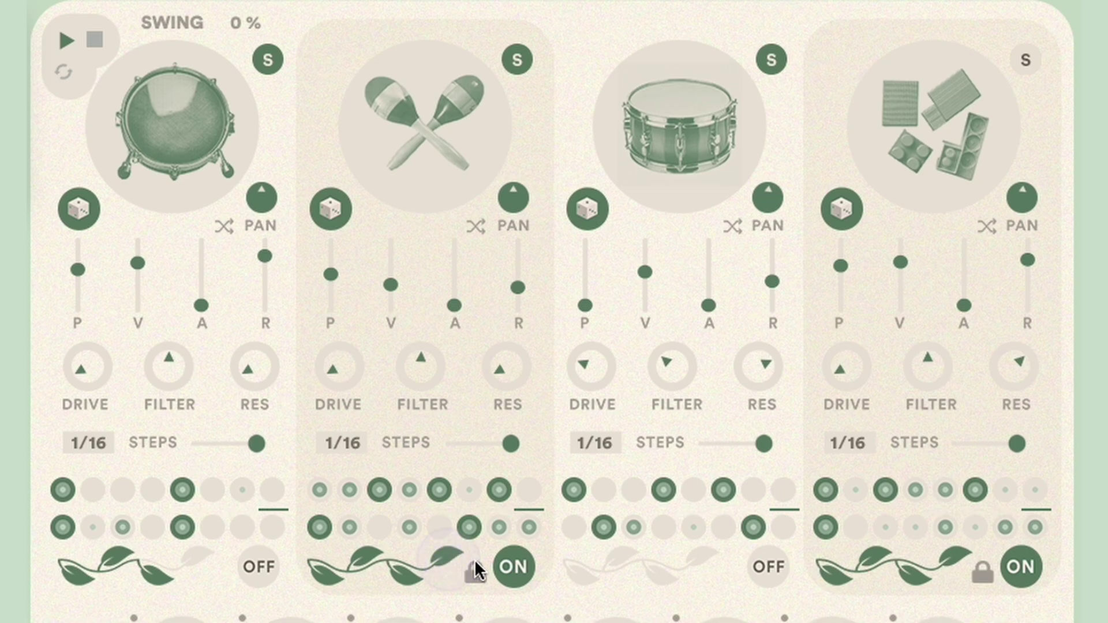
# Solo the building-blocks lane, lower its P setting, and toggle automatic pattern changes.
pyautogui.click(1027, 58)
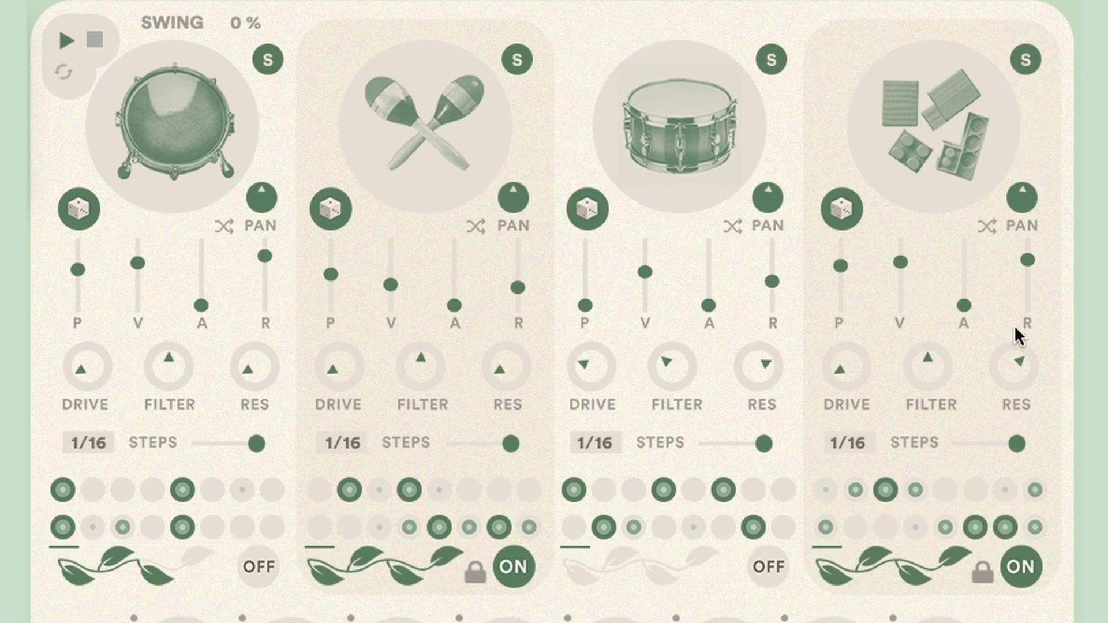
pyautogui.moveTo(844, 268)
pyautogui.mouseDown()
pyautogui.moveTo(843, 279)
pyautogui.moveTo(842, 261)
pyautogui.mouseUp()
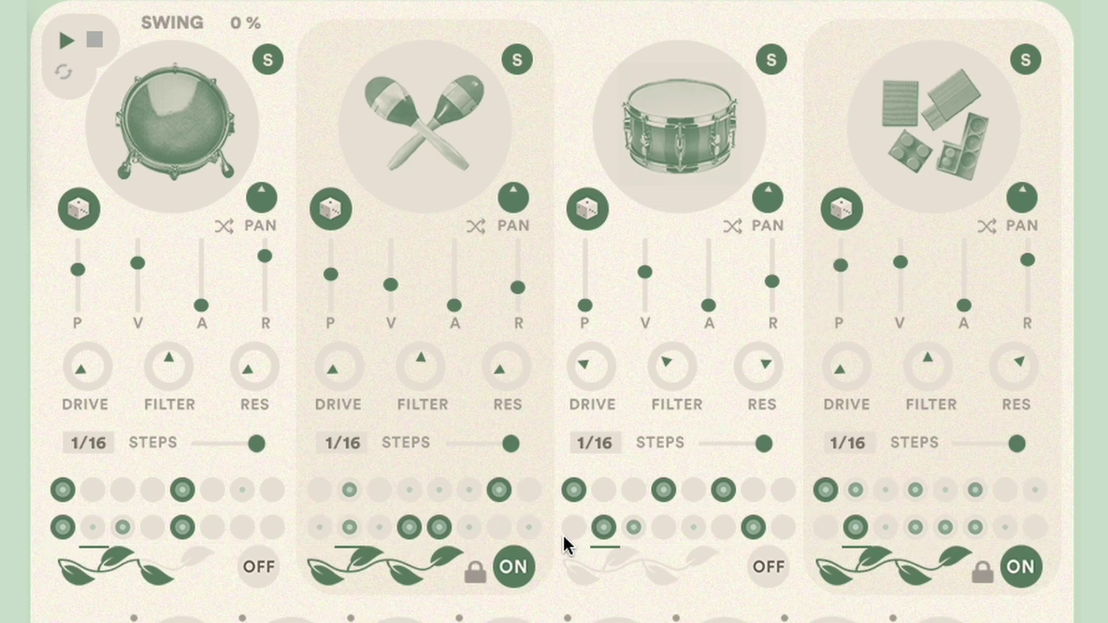
pyautogui.click(510, 568)
pyautogui.click(1036, 562)
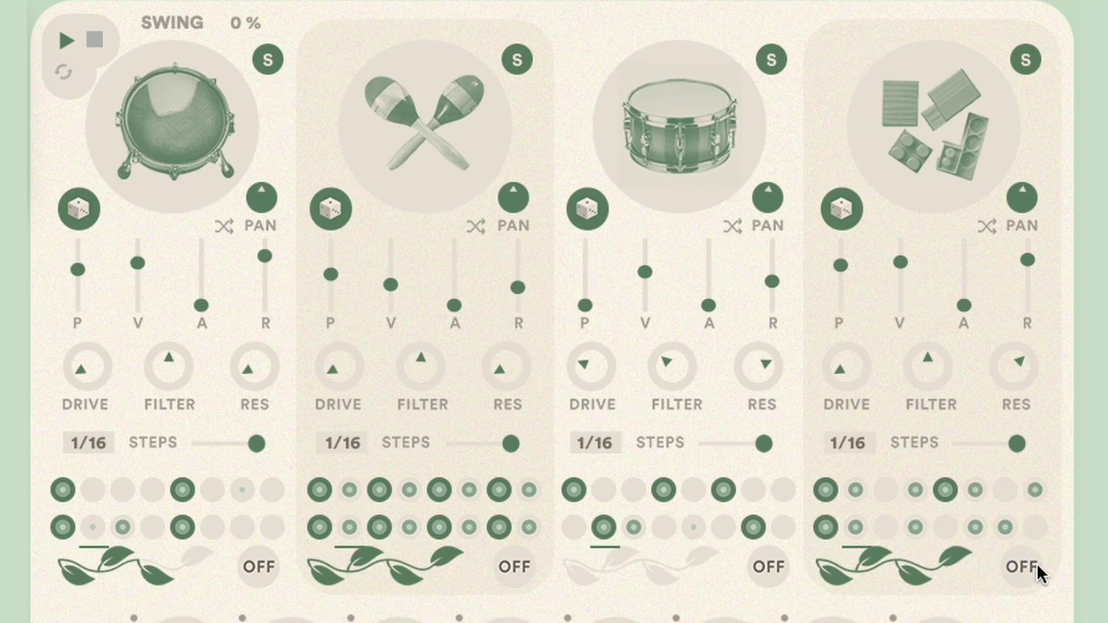
pyautogui.moveTo(835, 265); pyautogui.dragTo(901, 257)
pyautogui.click(1022, 568)
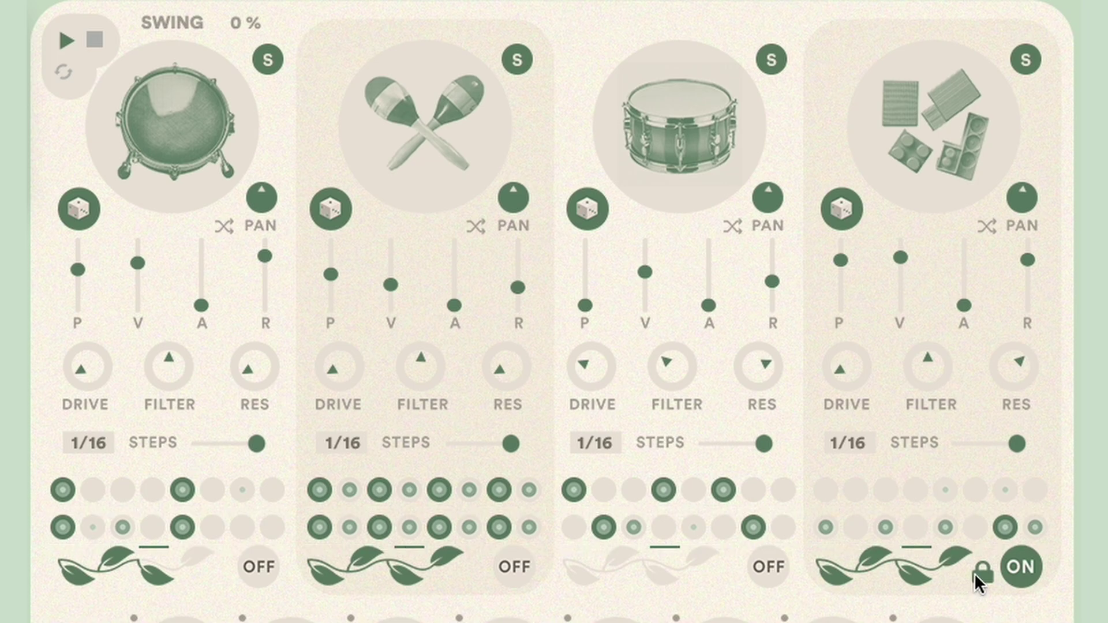
pyautogui.moveTo(841, 260)
pyautogui.mouseDown()
pyautogui.moveTo(849, 290)
pyautogui.moveTo(854, 246)
pyautogui.moveTo(849, 274)
pyautogui.mouseUp()
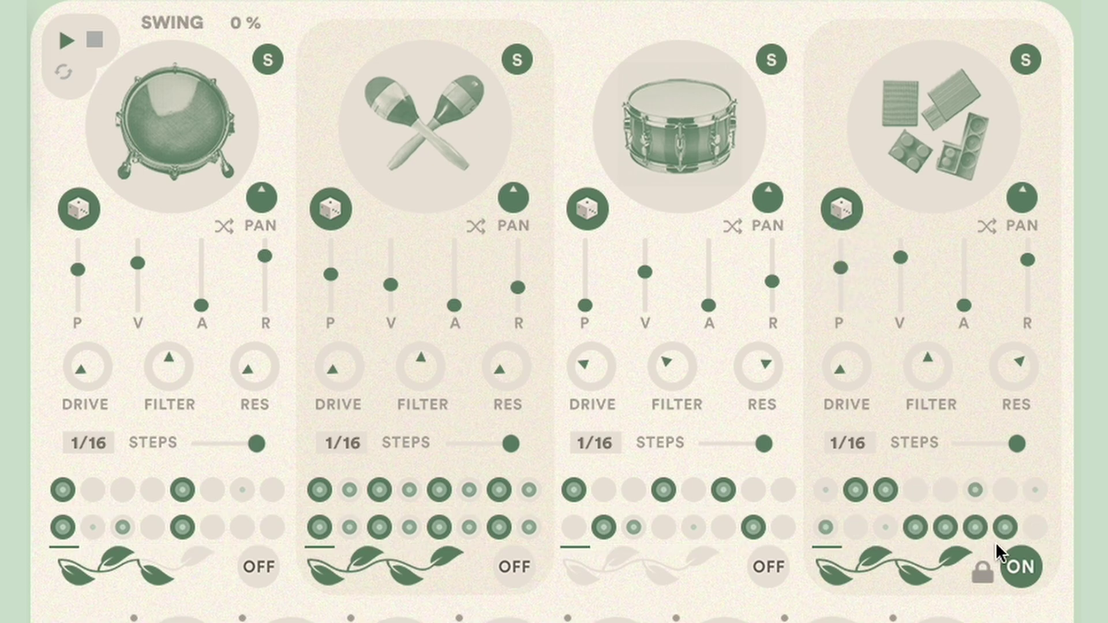
pyautogui.click(1020, 568)
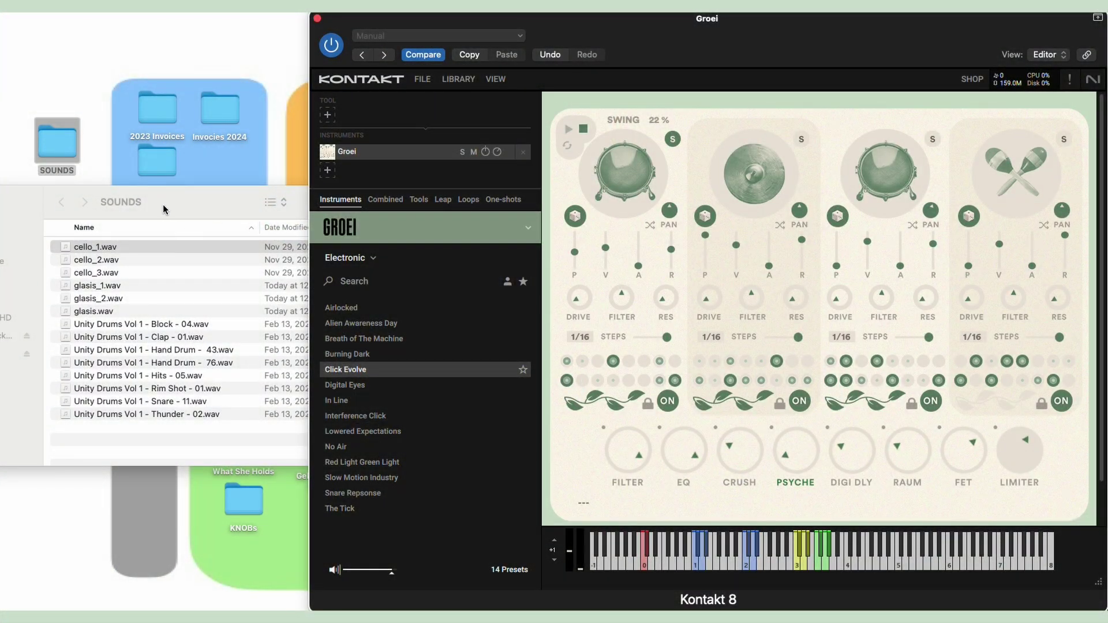
pyautogui.click(116, 247)
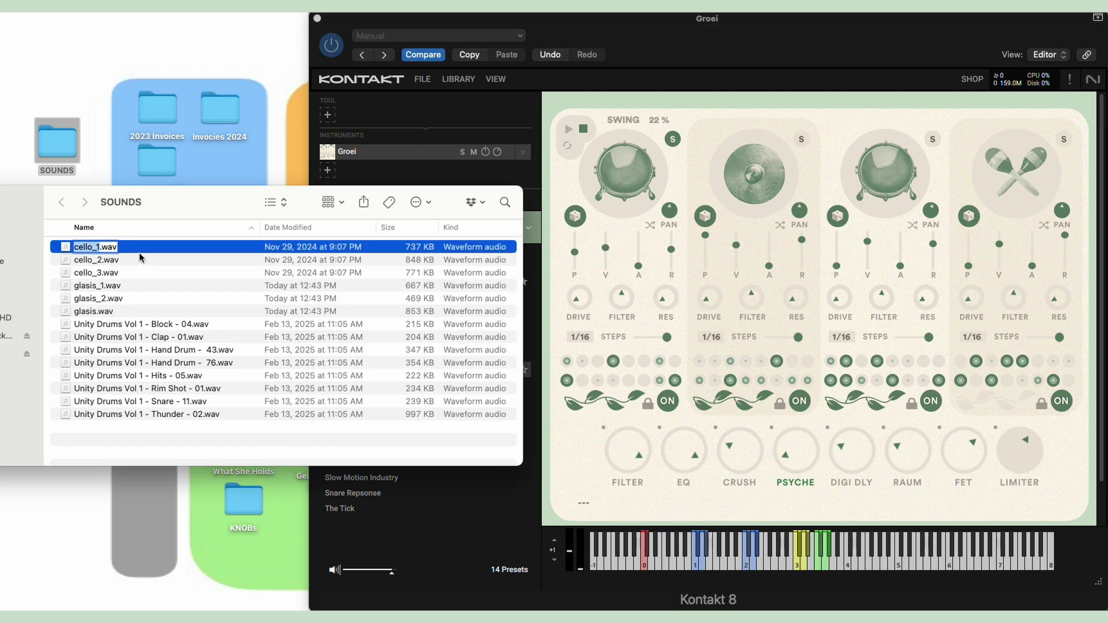
pyautogui.click(138, 261)
pyautogui.click(128, 248)
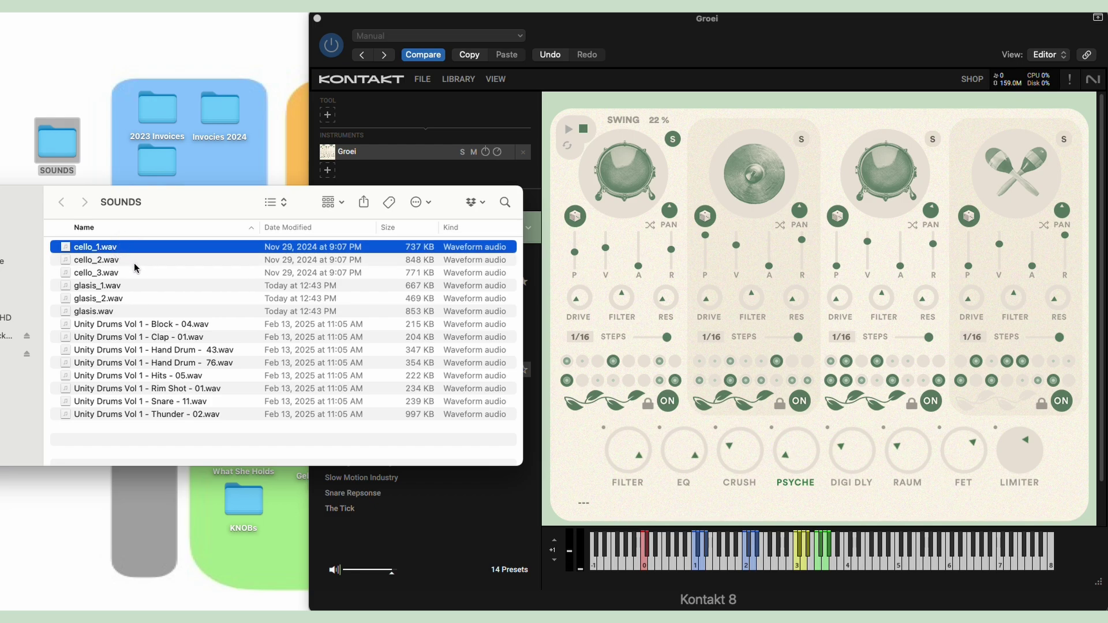
pyautogui.press('space')
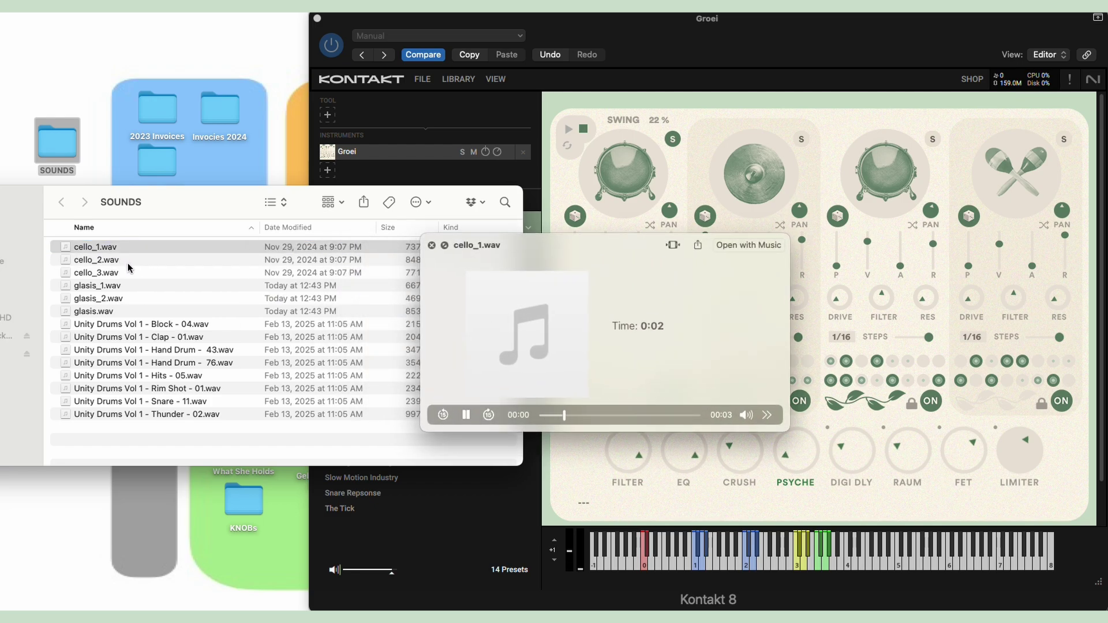
pyautogui.press('Down')
pyautogui.press('Down')
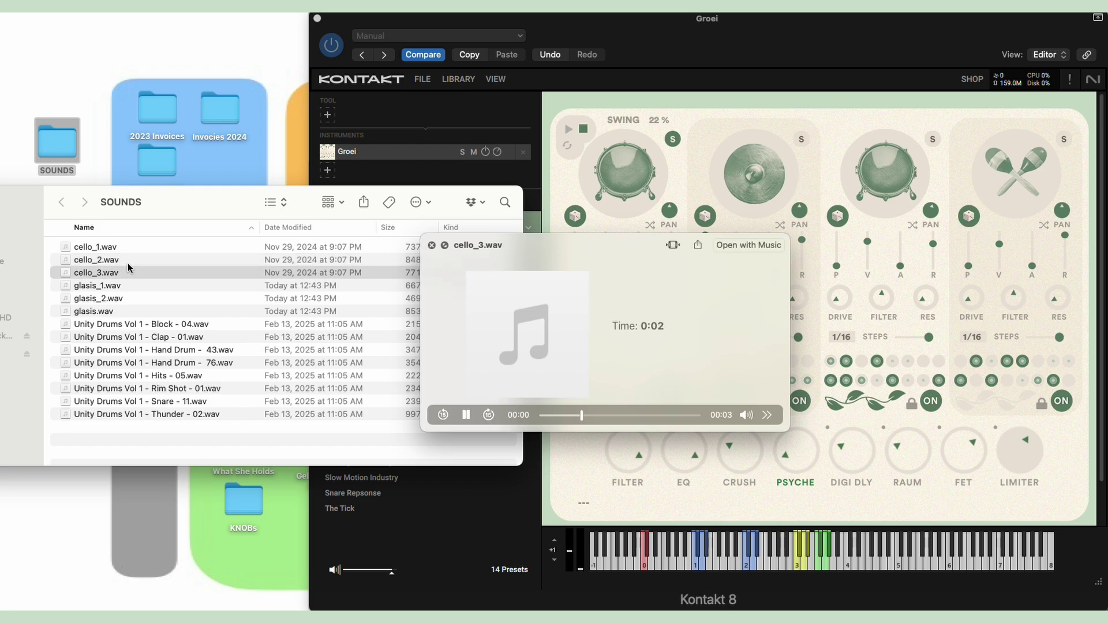
pyautogui.press('Down')
pyautogui.press('Down')
pyautogui.press('Down')
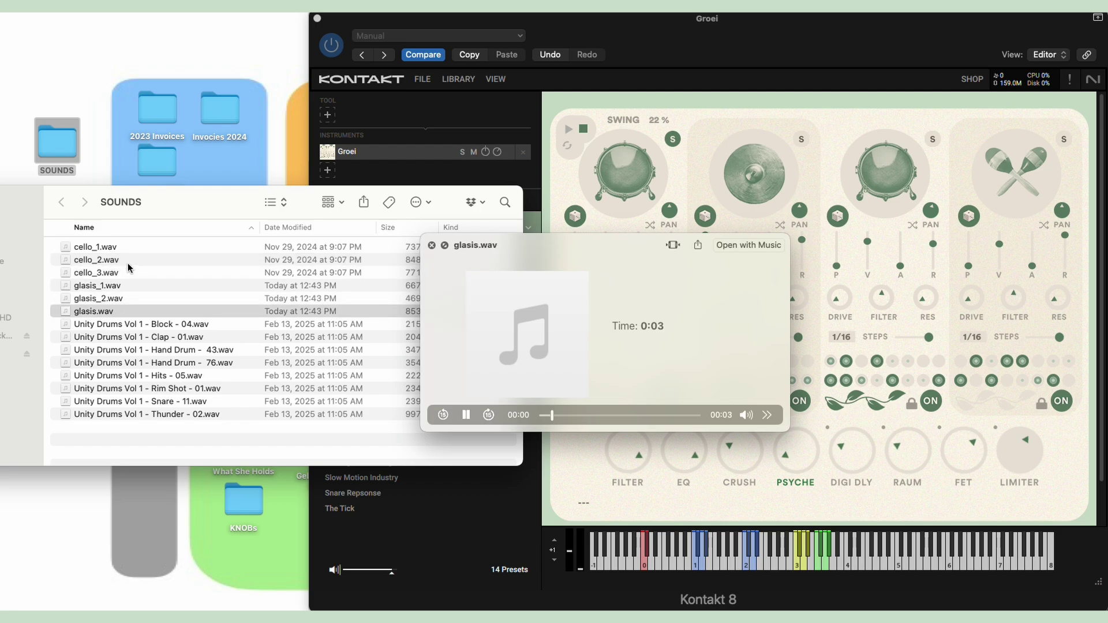
pyautogui.press('Down')
pyautogui.press('Down')
pyautogui.press('Down')
pyautogui.press('Down')
pyautogui.press('Down')
pyautogui.press('Down')
pyautogui.press('Down')
pyautogui.press('Down')
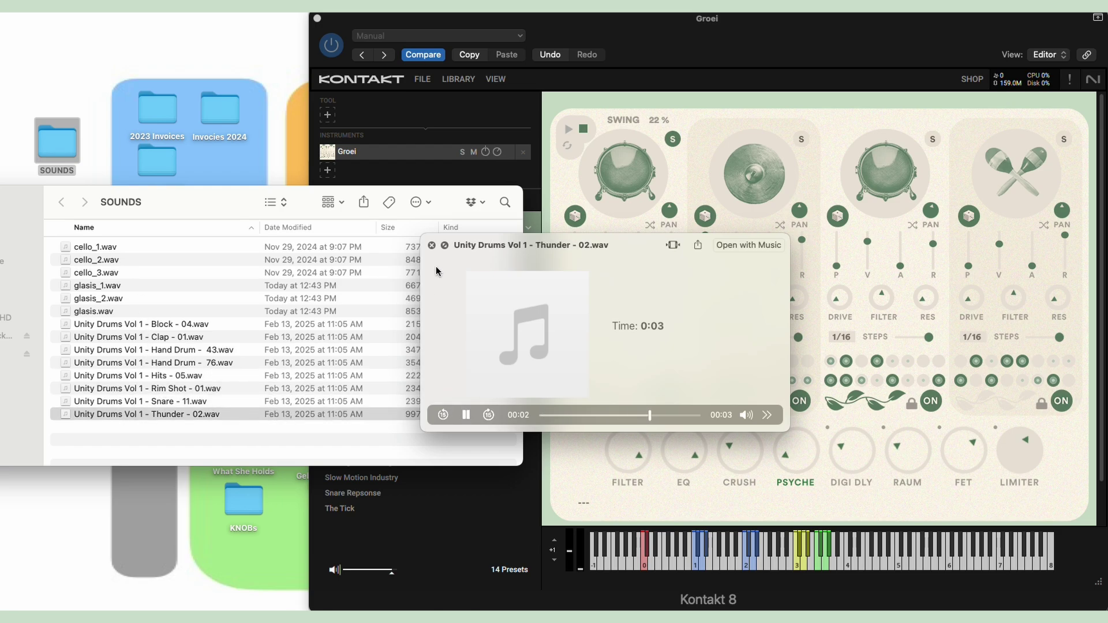
pyautogui.click(431, 245)
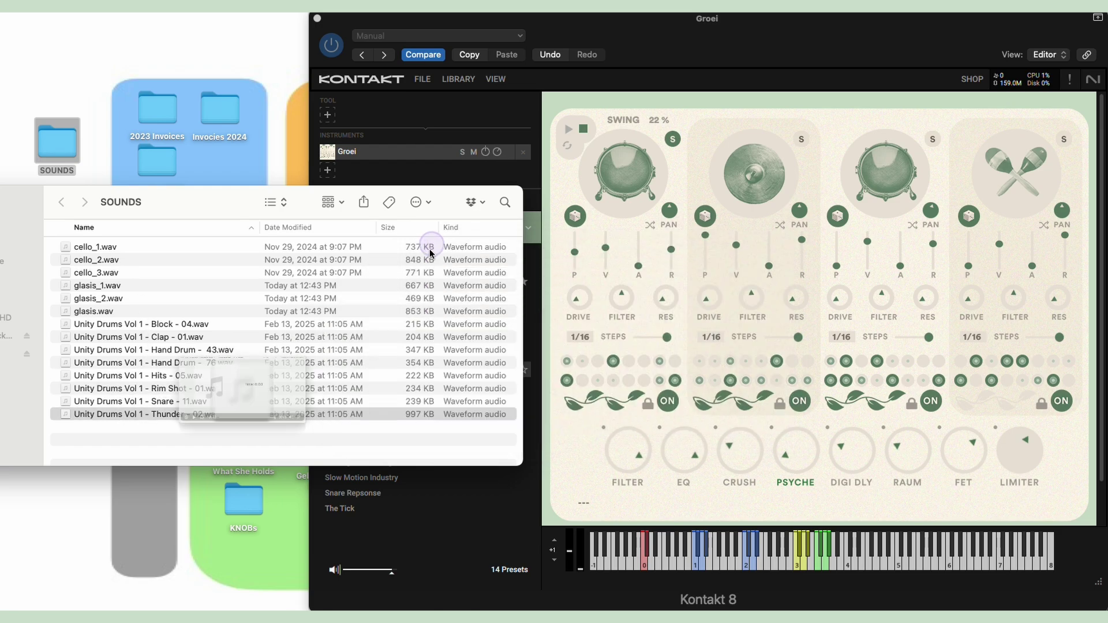
# Load Thunder - 02.wav onto the first lane, start playback, and set Raum to 8%.
pyautogui.moveTo(203, 417); pyautogui.dragTo(616, 157)
pyautogui.click(568, 129)
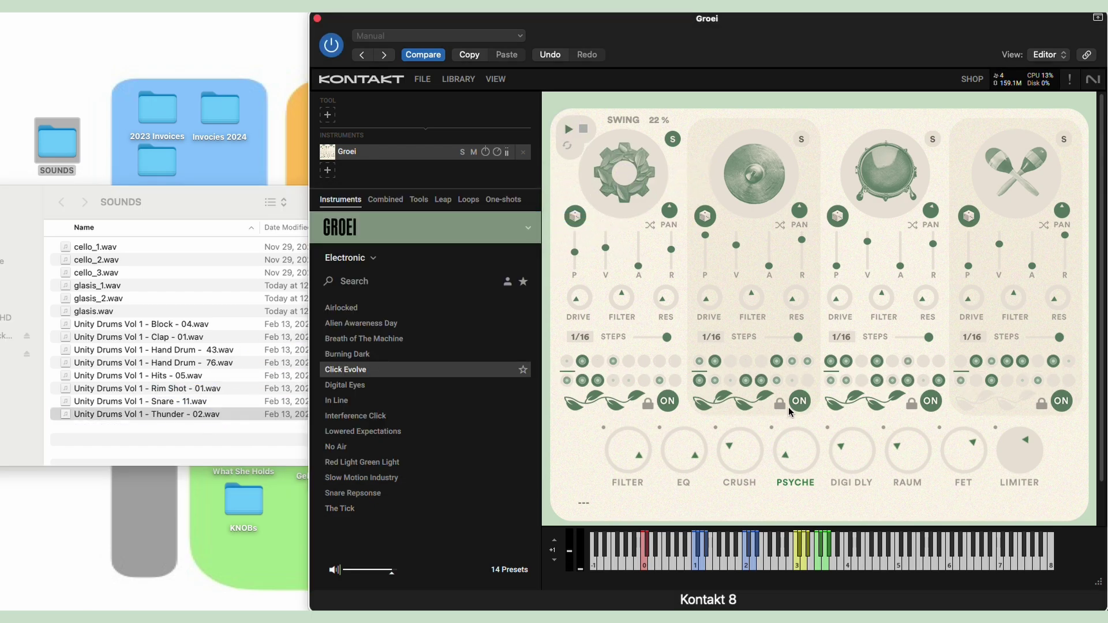
pyautogui.moveTo(911, 455); pyautogui.dragTo(917, 467)
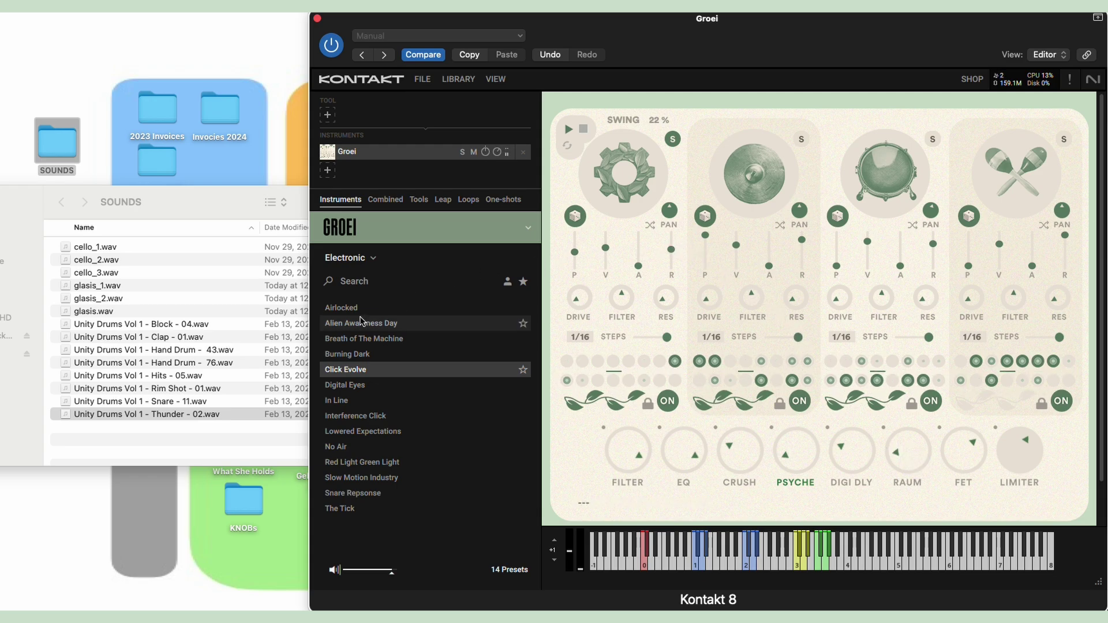
# Load the three glasis samples onto the second lane and lower its volume slightly.
pyautogui.click(64, 385)
pyautogui.moveTo(99, 447); pyautogui.dragTo(619, 167)
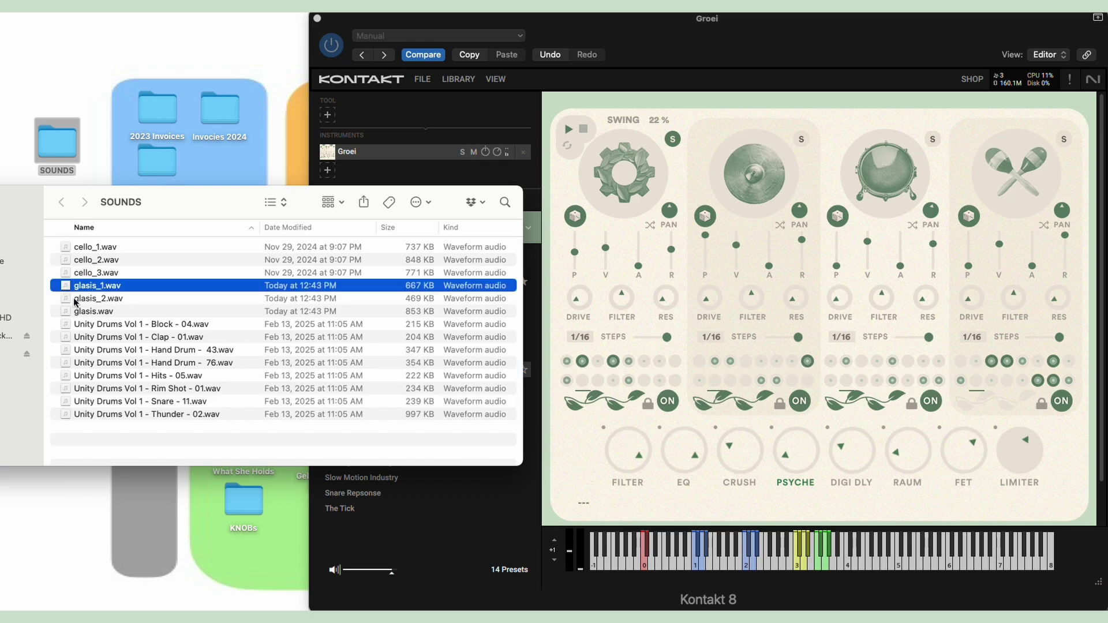
pyautogui.keyDown('shift'); pyautogui.click(95, 311); pyautogui.keyUp('shift')
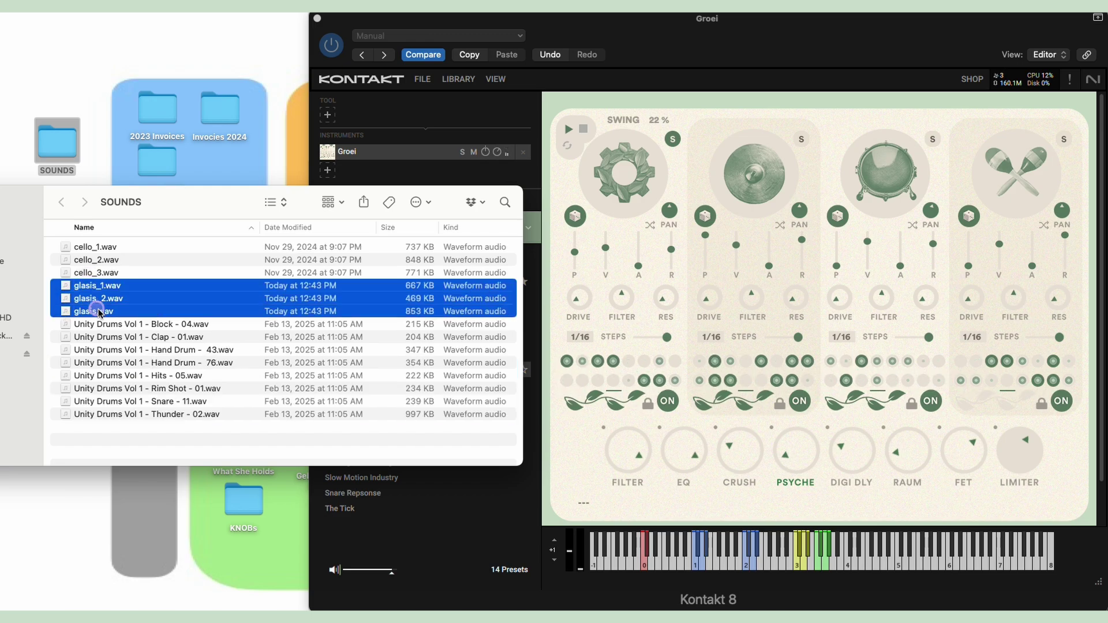
pyautogui.moveTo(90, 305); pyautogui.dragTo(742, 196)
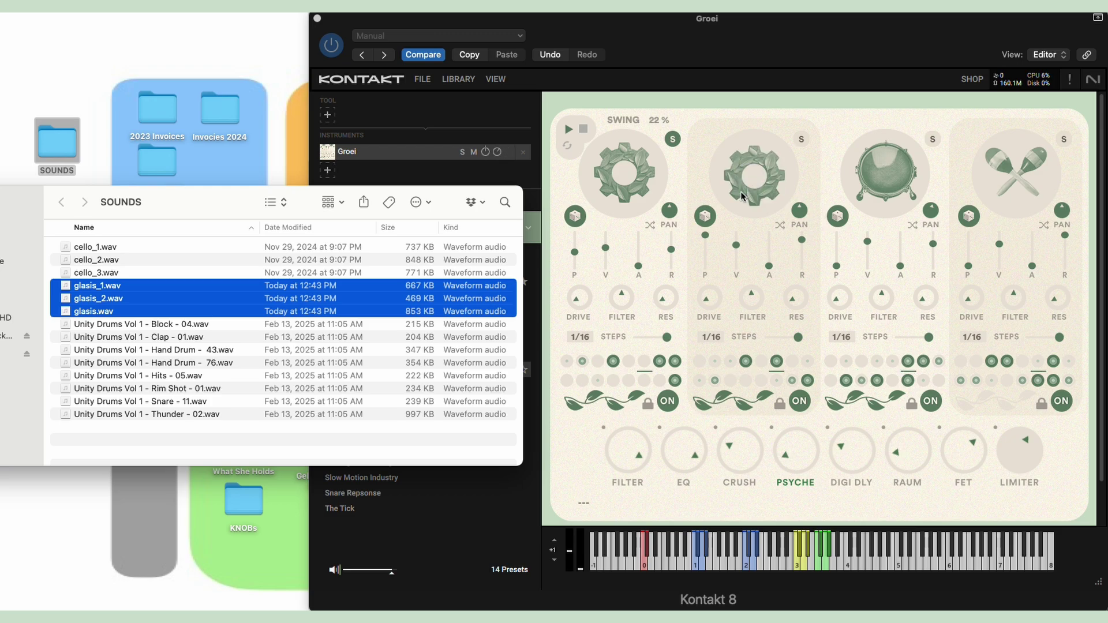
pyautogui.click(801, 144)
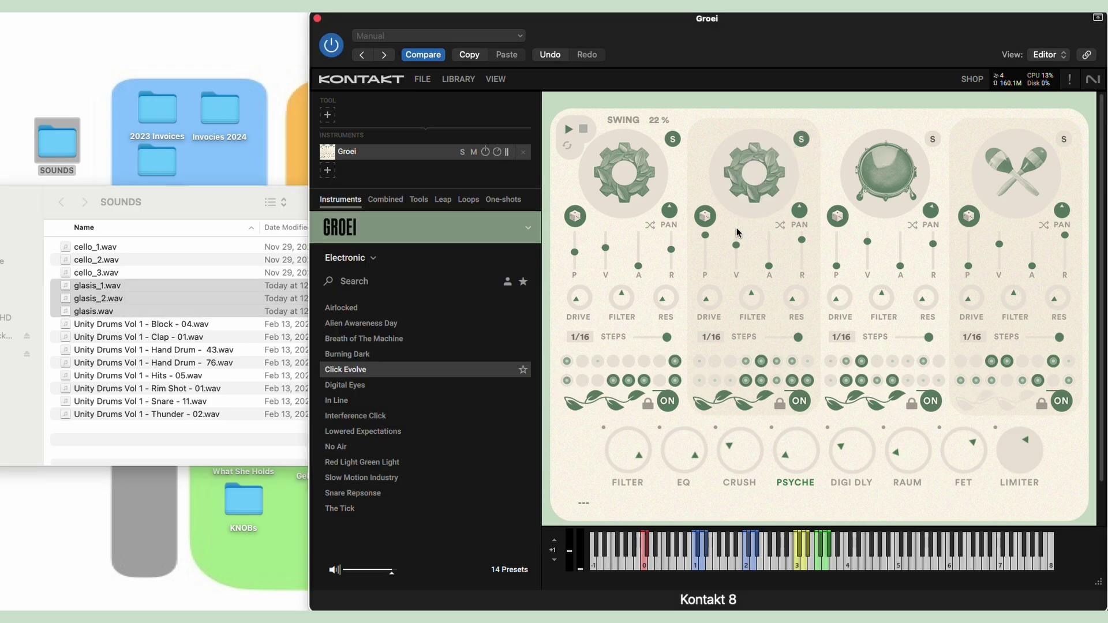
pyautogui.moveTo(735, 242); pyautogui.dragTo(748, 254)
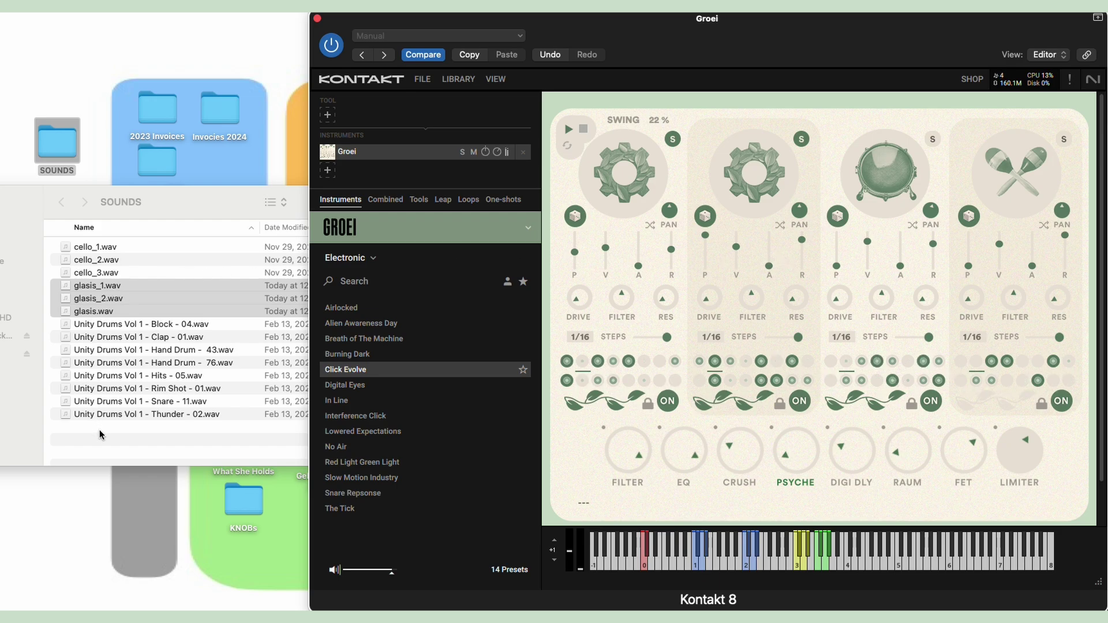
# Load the nine samples from cello_1.wav onward onto the third lane.
pyautogui.click(58, 250)
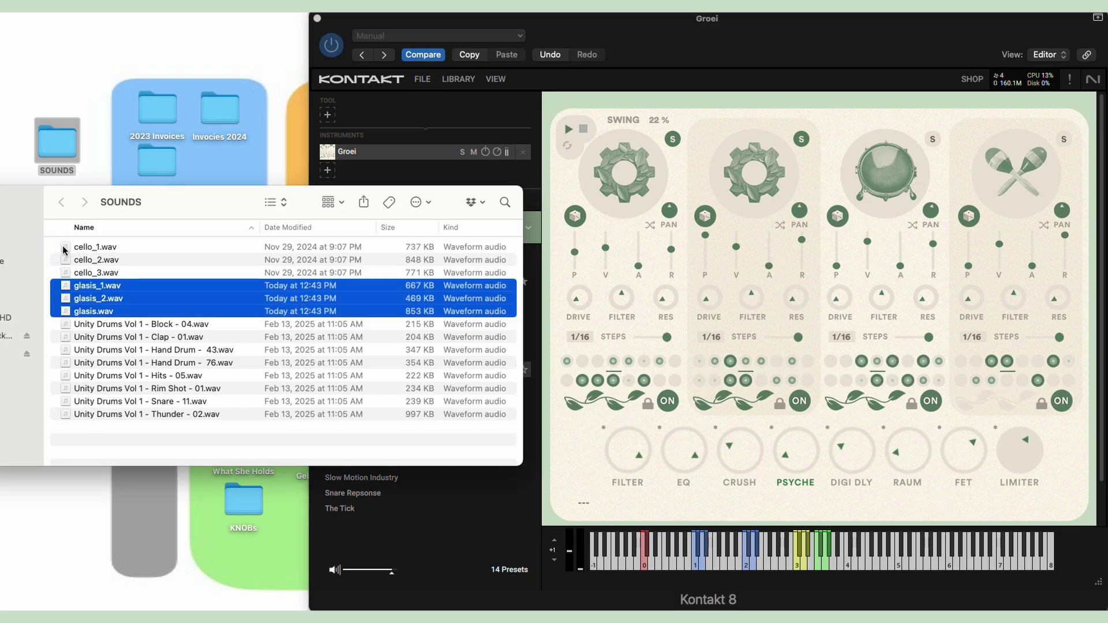
pyautogui.moveTo(57, 250); pyautogui.dragTo(68, 346)
pyautogui.moveTo(62, 249); pyautogui.dragTo(875, 175)
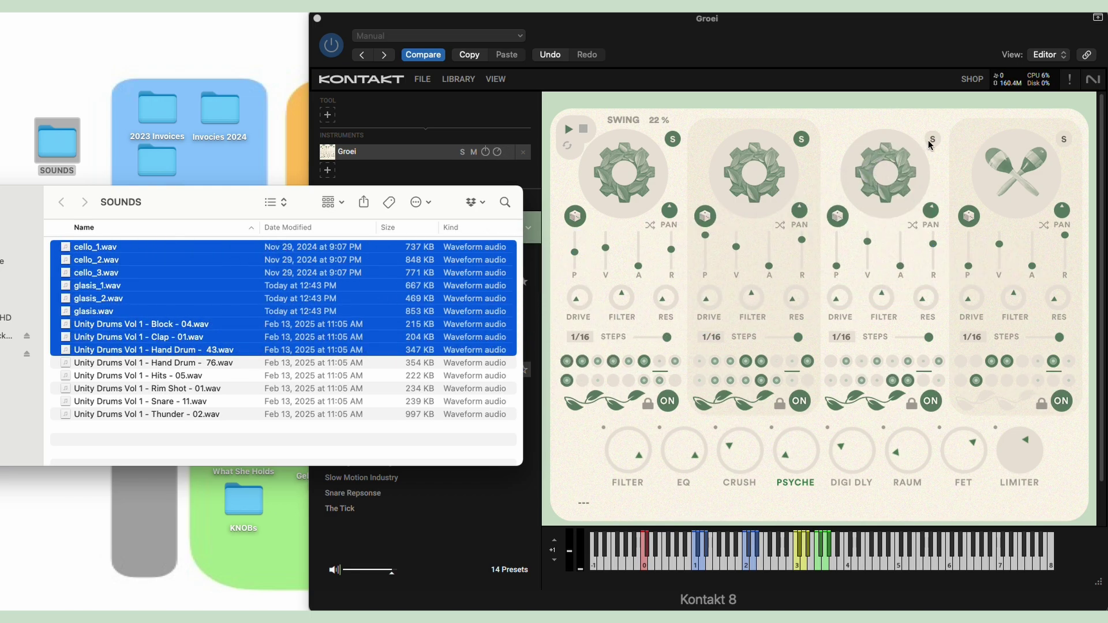
pyautogui.click(929, 144)
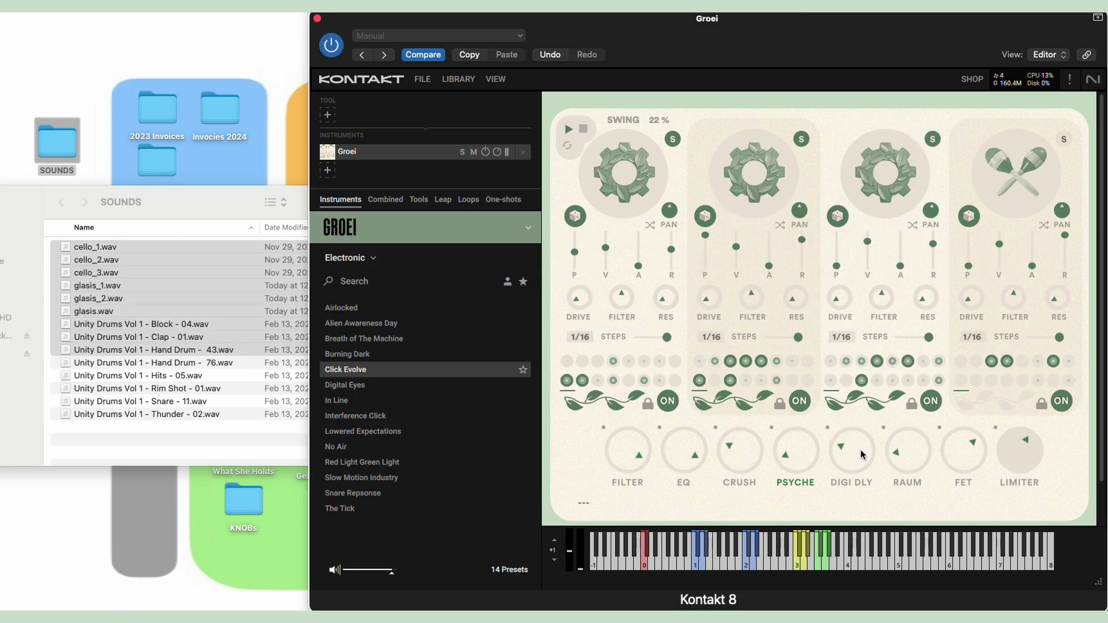
# Raise the Raum and Pitch Delay amounts and load all 14 SOUNDS files onto lane four.
pyautogui.moveTo(906, 445); pyautogui.dragTo(906, 435)
pyautogui.moveTo(795, 456); pyautogui.dragTo(792, 434)
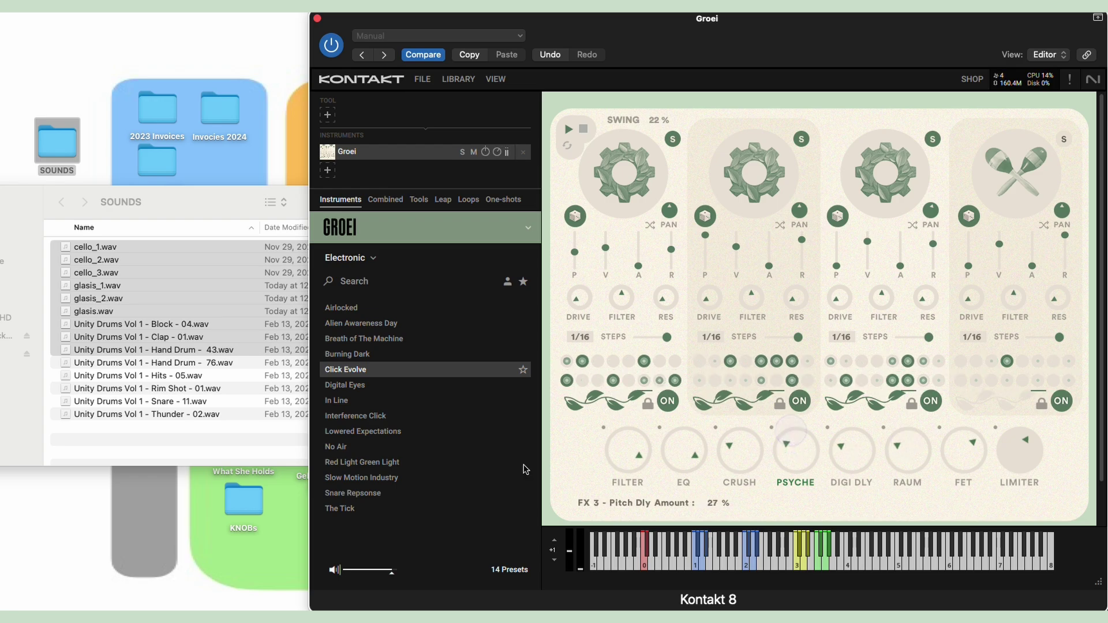
pyautogui.click(147, 430)
pyautogui.moveTo(130, 433); pyautogui.dragTo(1016, 202)
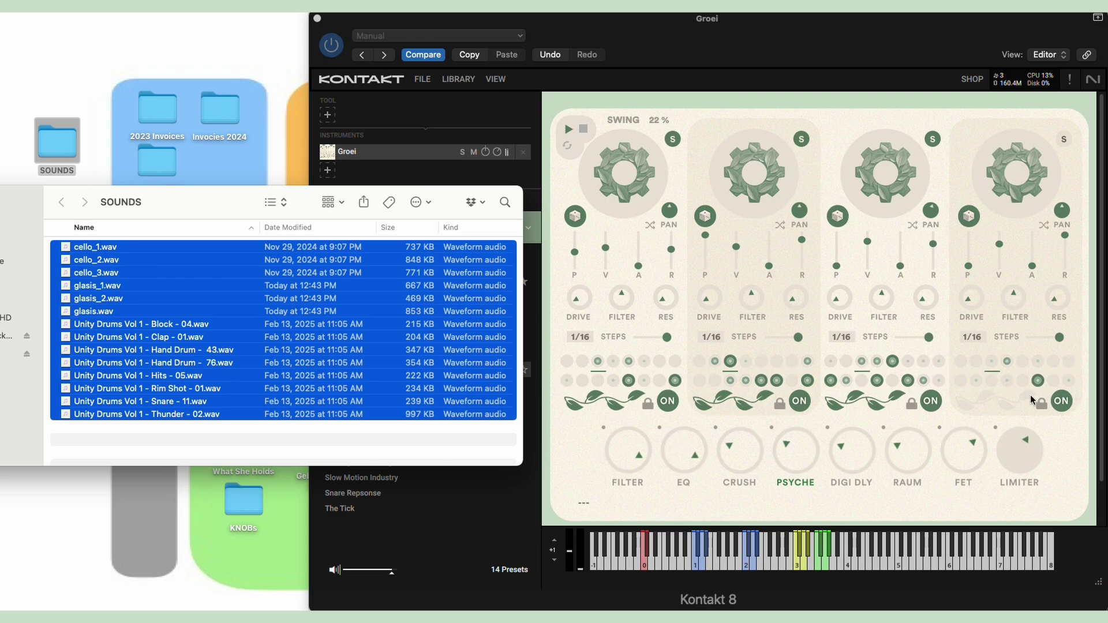
# Turn the fourth lane's volume down to -inf and lengthen its release.
pyautogui.click(985, 401)
pyautogui.click(1004, 404)
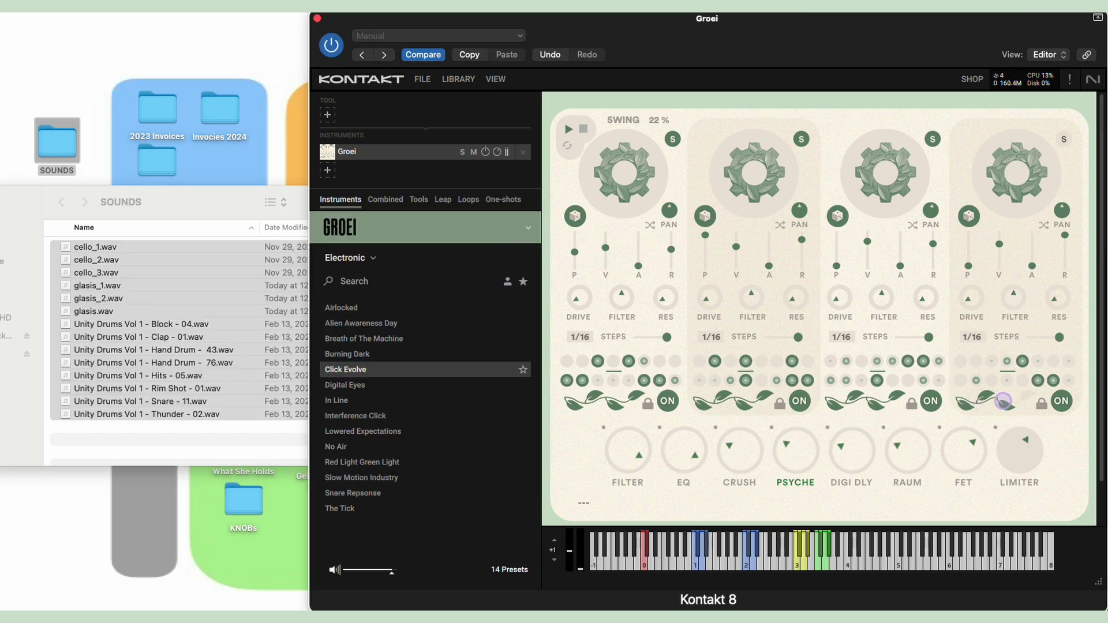
pyautogui.click(1000, 240)
pyautogui.click(999, 241)
pyautogui.moveTo(1065, 235); pyautogui.dragTo(1068, 275)
# Set Pitch Delay to 36%, Bit Crush to 29% and Raum reverb to 29%.
pyautogui.moveTo(808, 455); pyautogui.dragTo(806, 446)
pyautogui.moveTo(737, 456); pyautogui.dragTo(741, 449)
pyautogui.moveTo(896, 449); pyautogui.dragTo(895, 427)
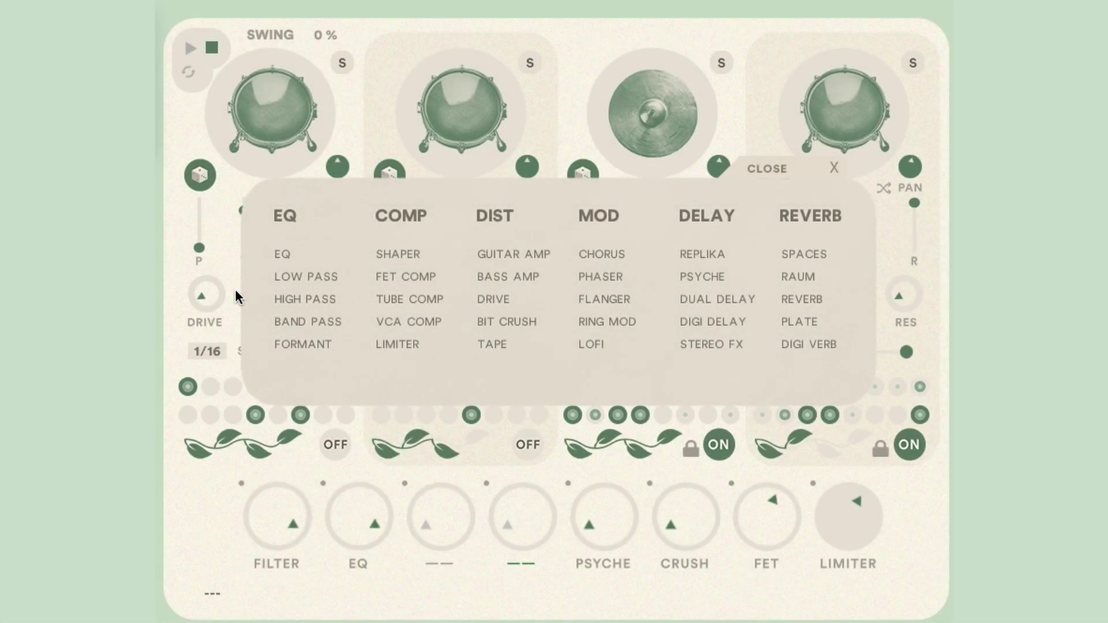
# Put the Raum reverb in the empty third master effect slot at 39%.
pyautogui.click(767, 171)
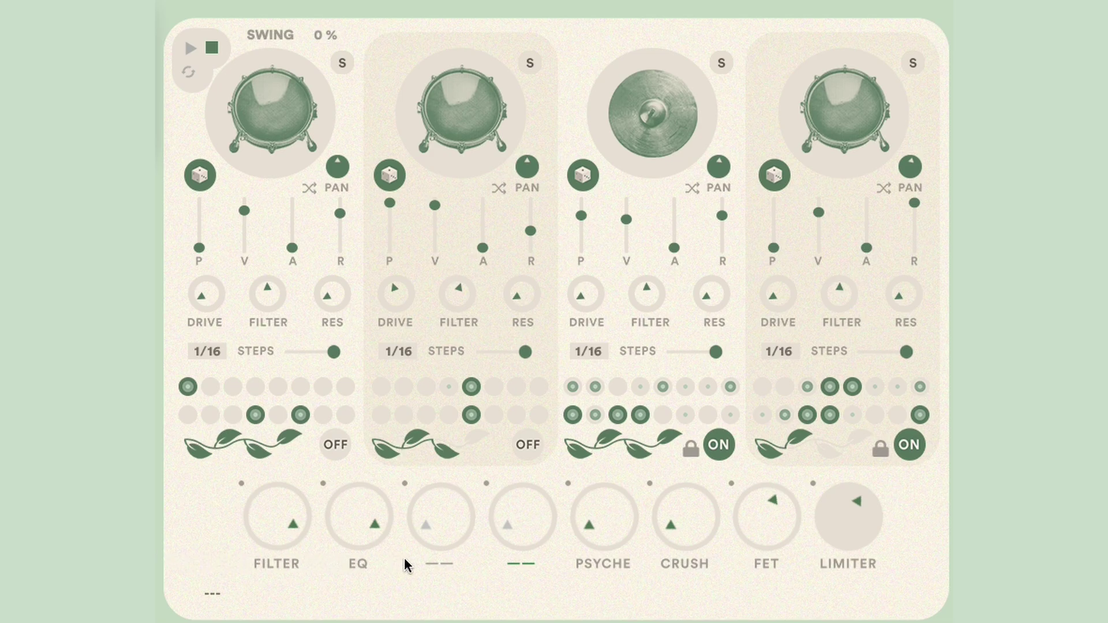
pyautogui.click(437, 563)
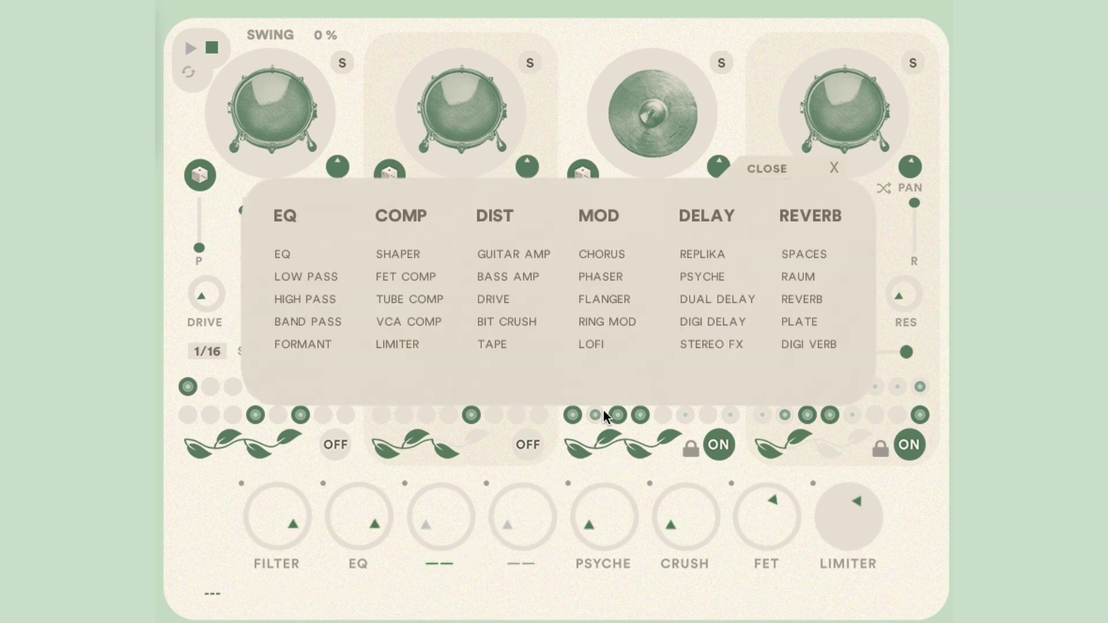
pyautogui.click(799, 277)
pyautogui.moveTo(438, 532)
pyautogui.mouseDown()
pyautogui.moveTo(440, 490)
pyautogui.moveTo(442, 533)
pyautogui.mouseUp()
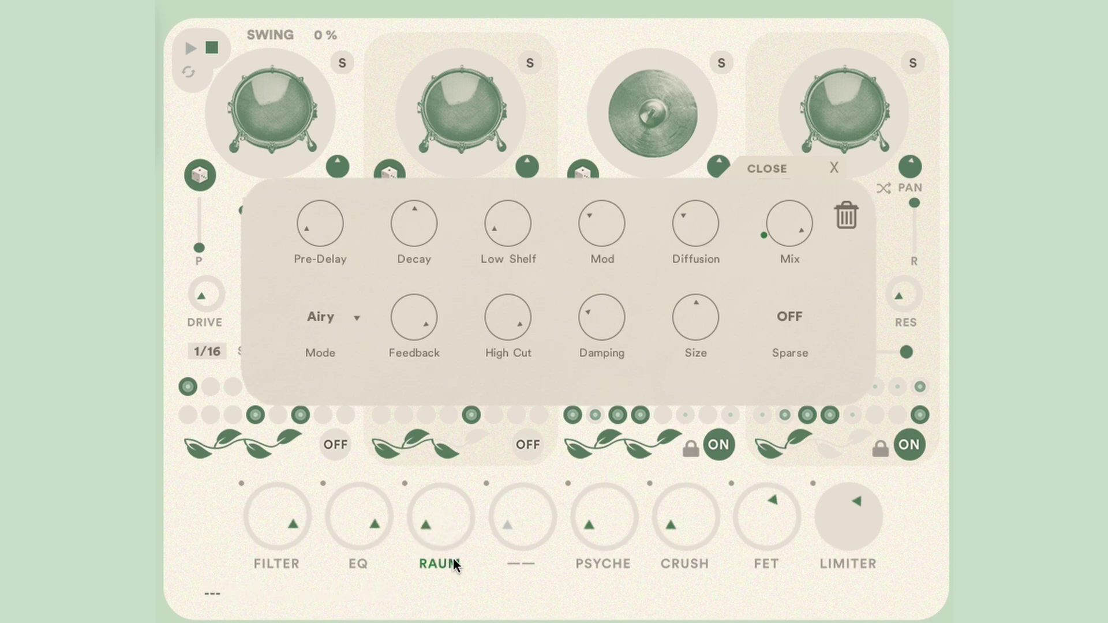
# Set the Pitch Delay time to 1/16, feedback to 20.8% and amount to 0%.
pyautogui.click(594, 563)
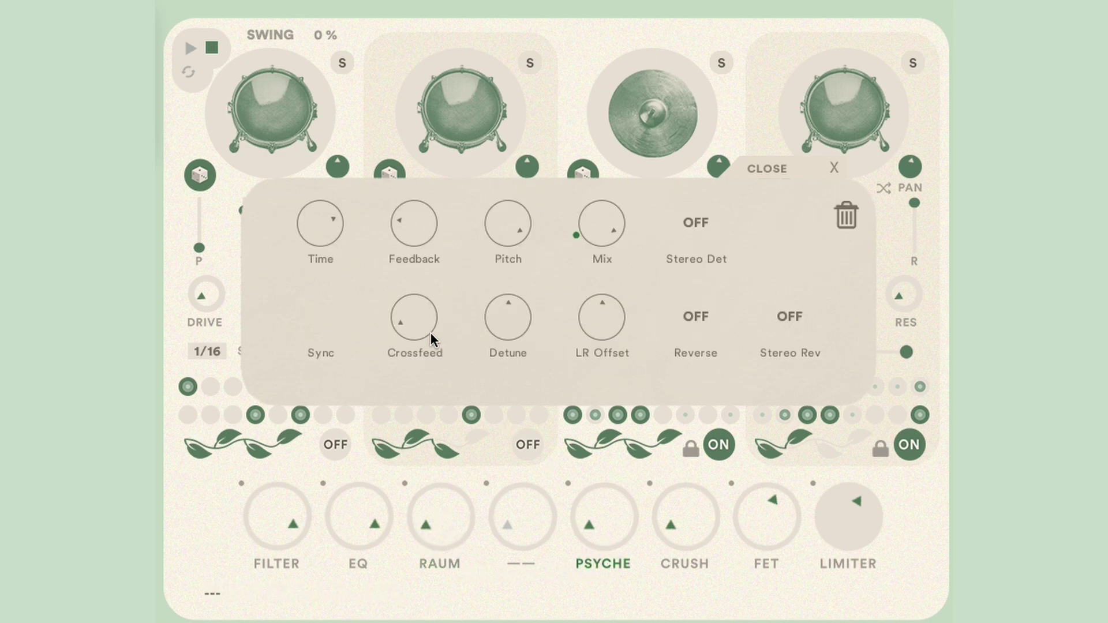
pyautogui.moveTo(330, 231)
pyautogui.mouseDown()
pyautogui.moveTo(336, 272)
pyautogui.moveTo(344, 234)
pyautogui.mouseUp()
pyautogui.moveTo(413, 239)
pyautogui.mouseDown()
pyautogui.moveTo(413, 218)
pyautogui.moveTo(417, 245)
pyautogui.mouseUp()
pyautogui.click(613, 522)
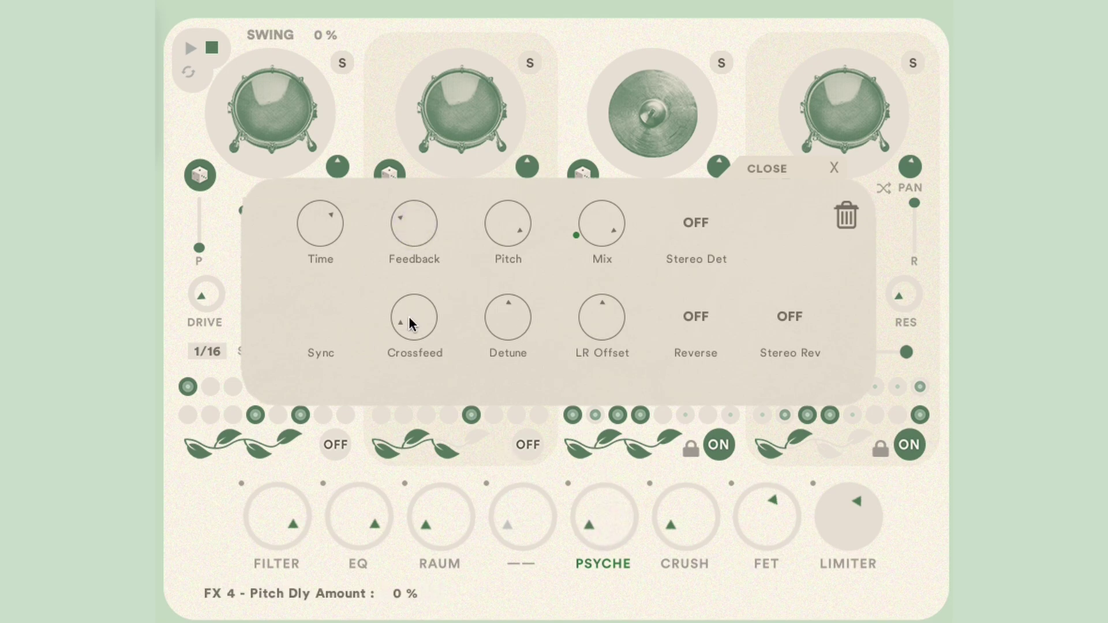
pyautogui.click(191, 49)
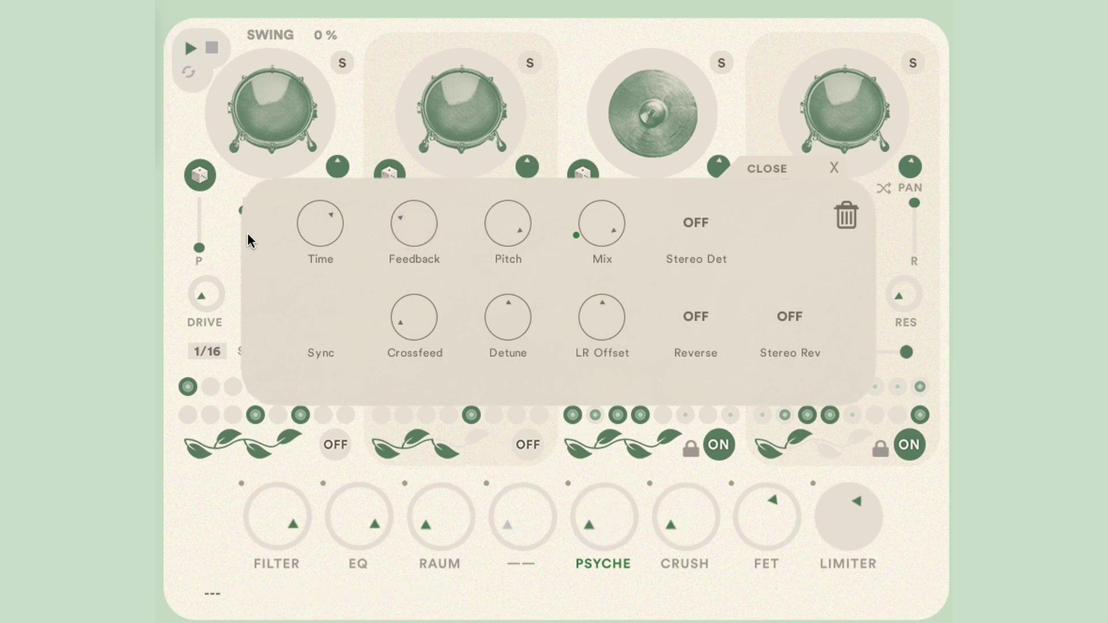
# Move Pitch Delay ahead of the Raum reverb and set Raum's amount to 17%.
pyautogui.moveTo(609, 562); pyautogui.dragTo(591, 525)
pyautogui.click(598, 526)
pyautogui.click(834, 167)
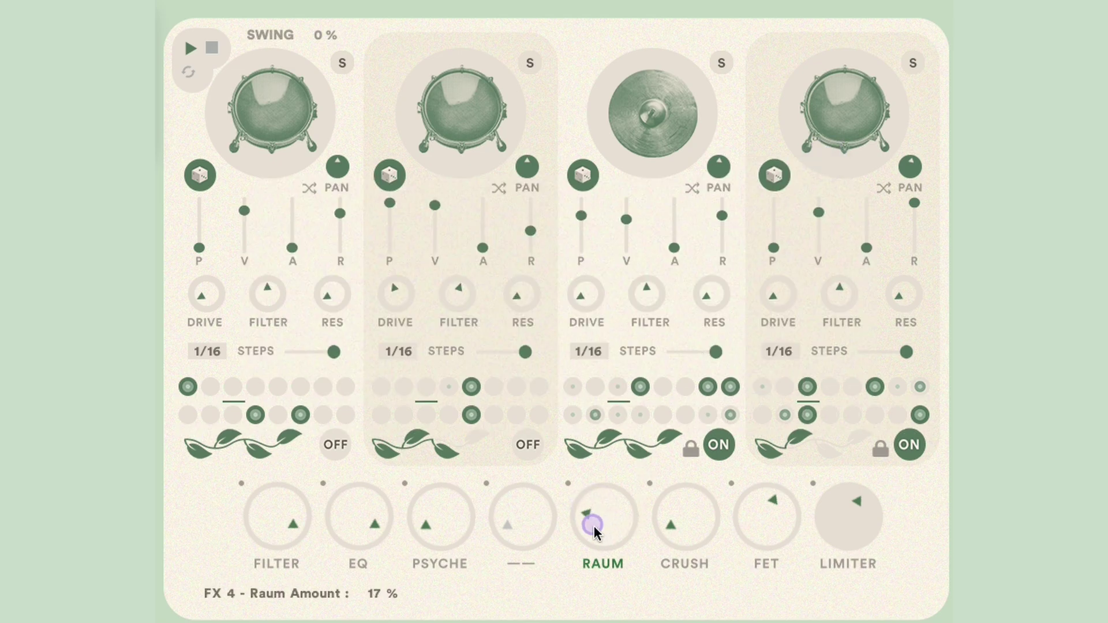
pyautogui.moveTo(430, 522); pyautogui.dragTo(433, 511)
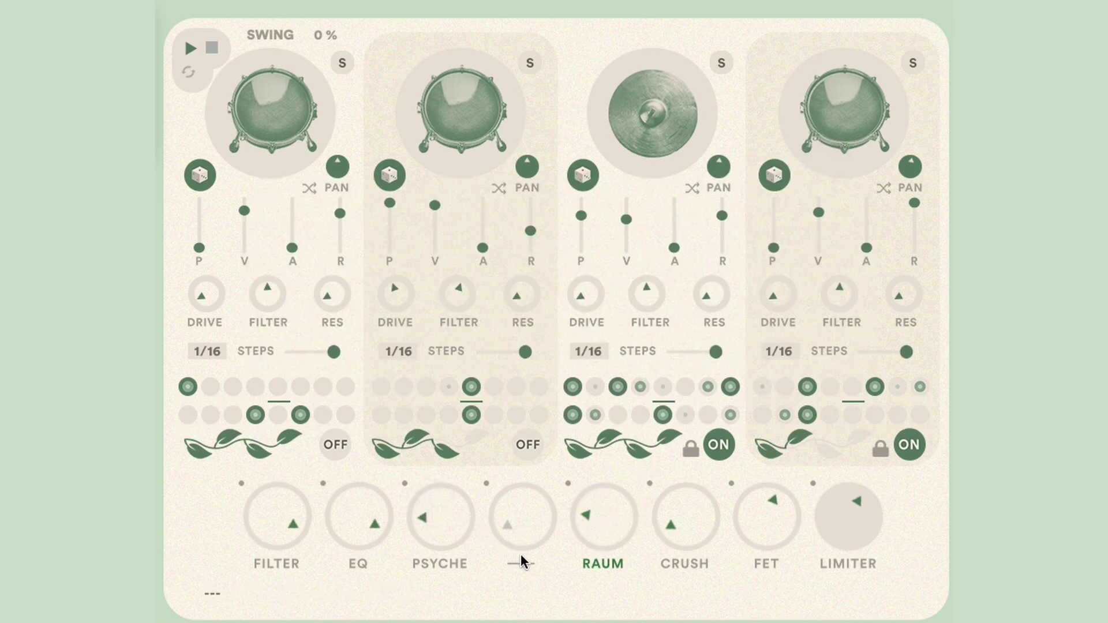